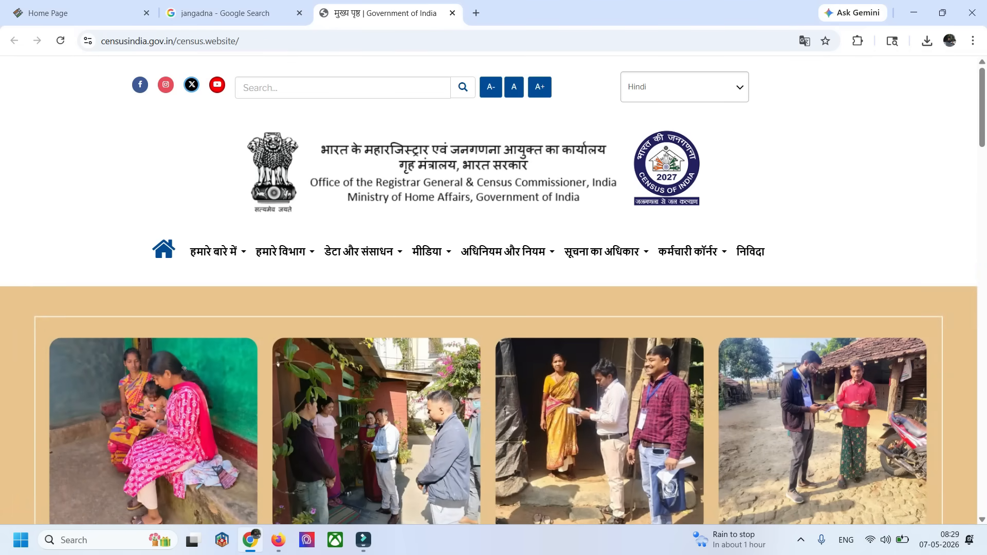
Open the self-enumeration portal through the स्व-गणना link on the census homepage and accept leaving for the external website
{"action": "scroll", "coordinate": [815, 313], "scroll_direction": "down", "scroll_amount": 5}
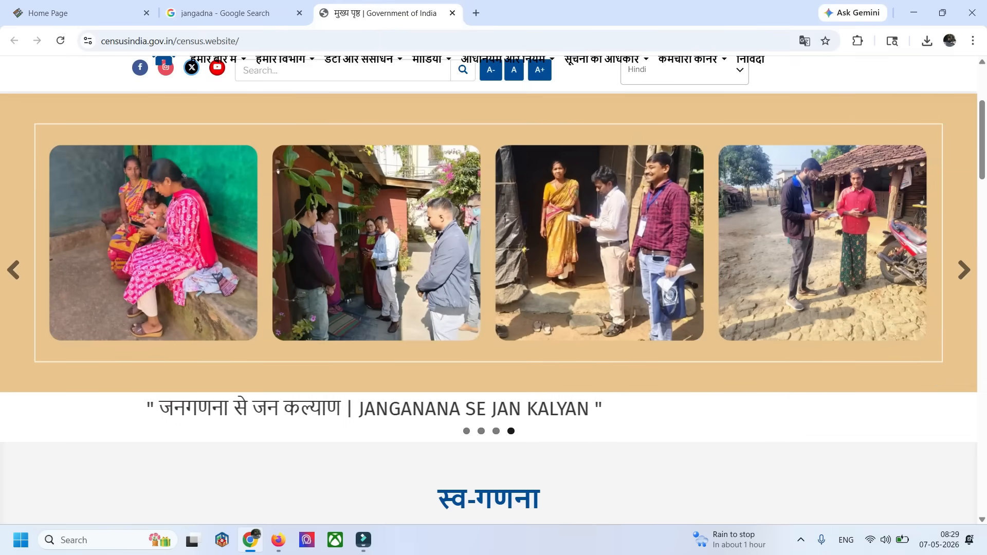
{"action": "scroll", "coordinate": [488, 308], "scroll_direction": "down", "scroll_amount": 4}
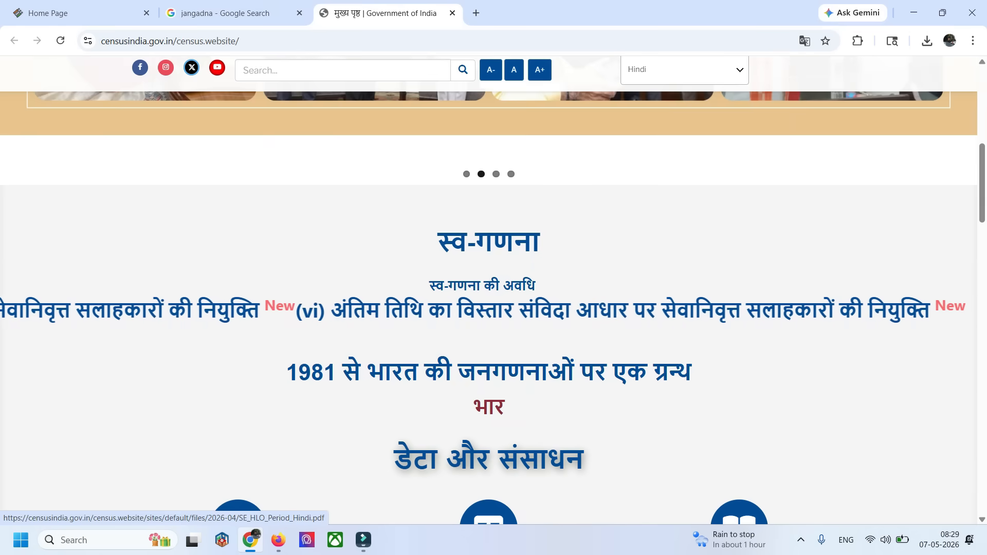
{"action": "left_click", "coordinate": [488, 242]}
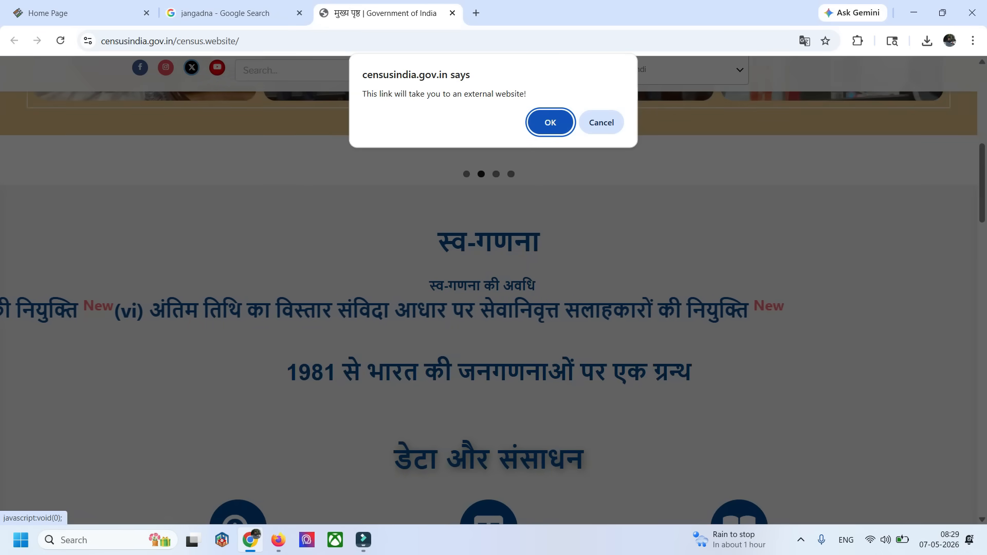
{"action": "key", "text": "Return"}
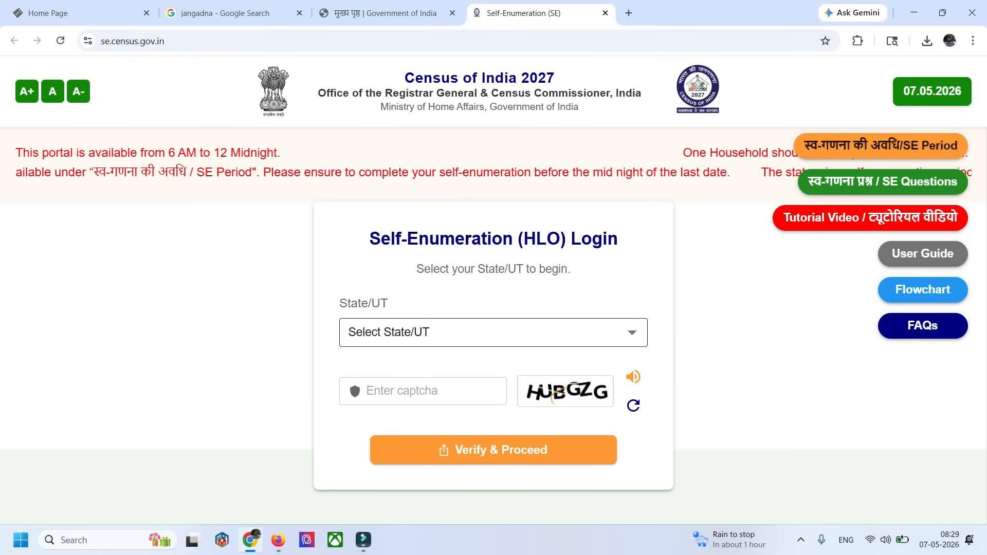
Start the self-enumeration login for Uttar Pradesh by completing the captcha, and acknowledge the welcome notice after reading it
{"action": "left_click", "coordinate": [422, 329]}
{"action": "scroll", "coordinate": [421, 313], "scroll_direction": "down", "scroll_amount": 10}
{"action": "left_click", "coordinate": [422, 444]}
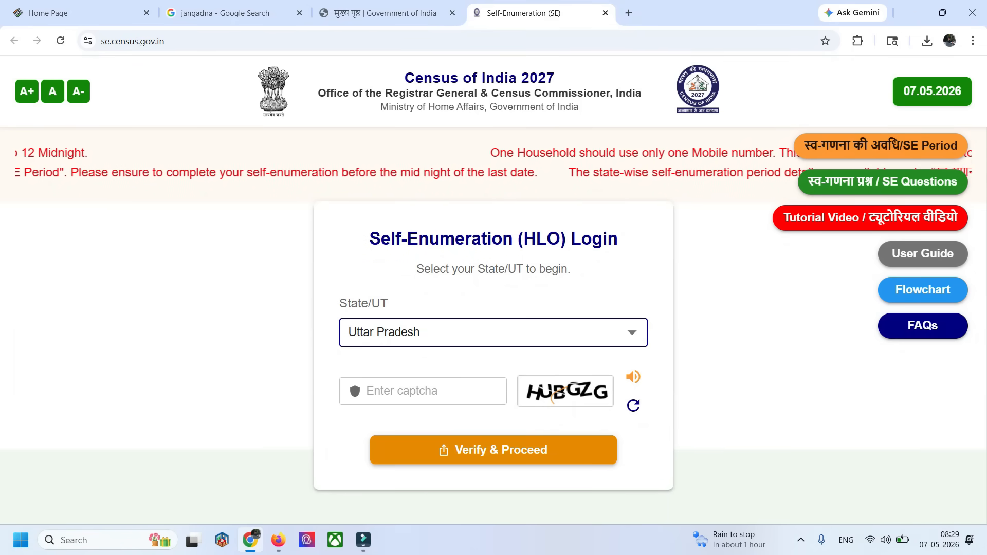
{"action": "left_click", "coordinate": [423, 391]}
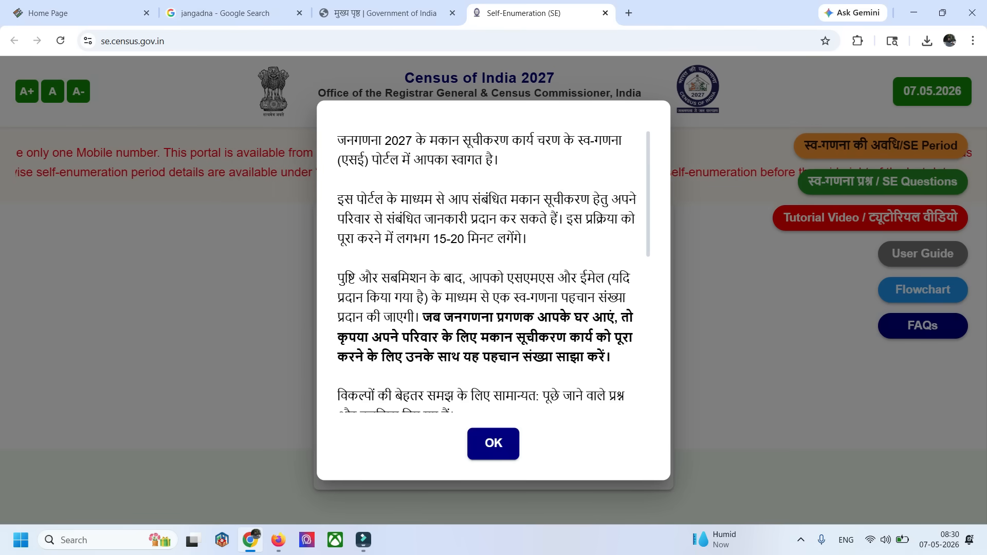
{"action": "scroll", "coordinate": [491, 267], "scroll_direction": "down", "scroll_amount": 7}
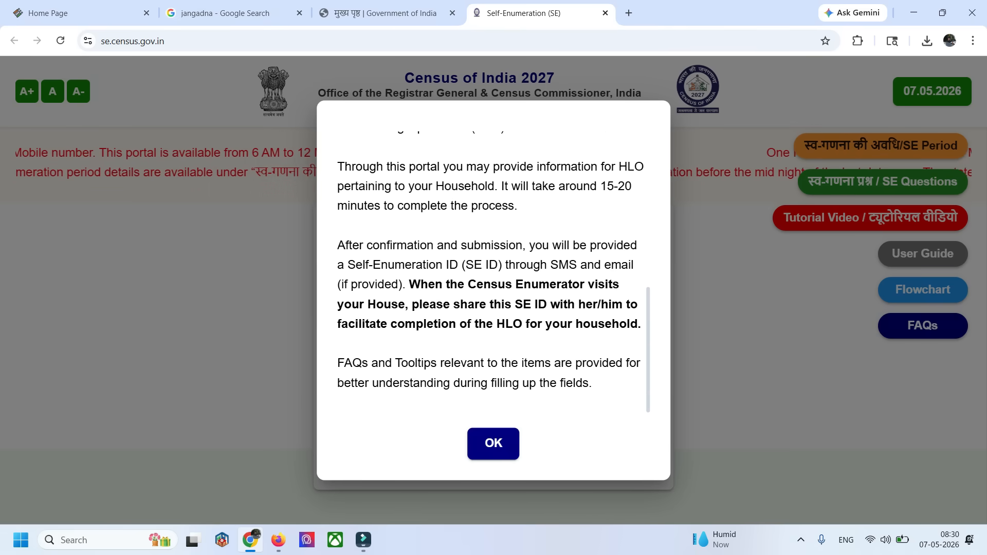
{"action": "left_click", "coordinate": [493, 443]}
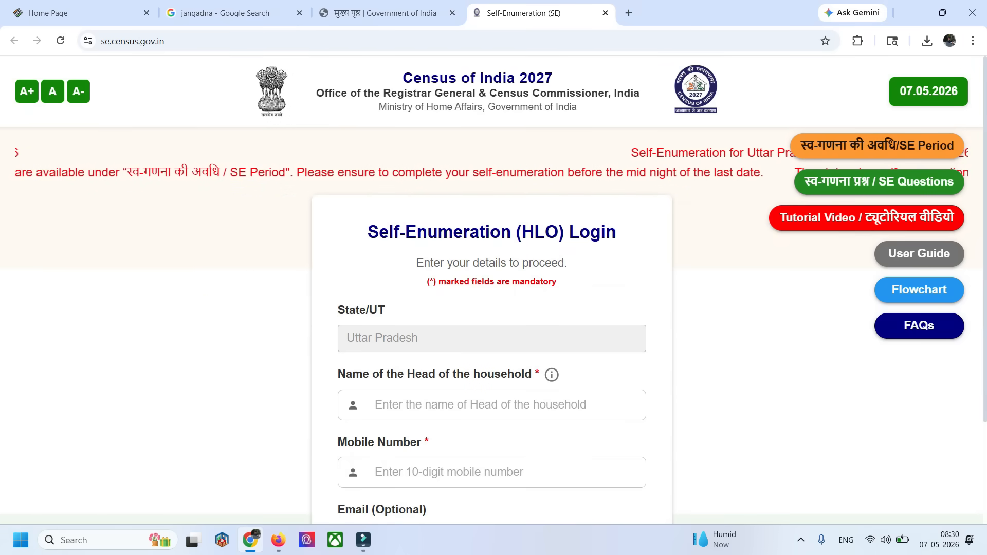
Submit the household head's name and mobile number, and verify the one-time code with हिंदी as the language
{"action": "scroll", "coordinate": [494, 287], "scroll_direction": "down", "scroll_amount": 3}
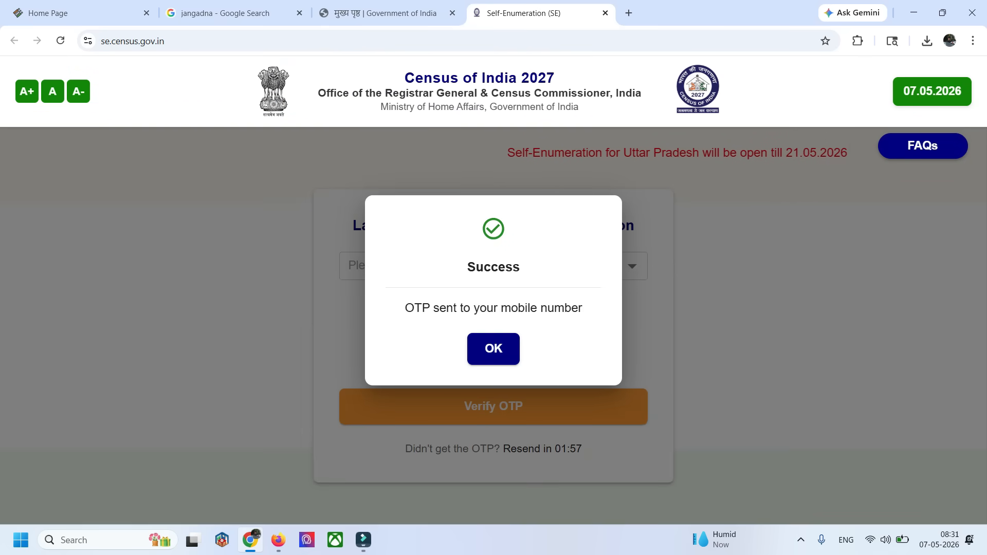
{"action": "left_click", "coordinate": [502, 350]}
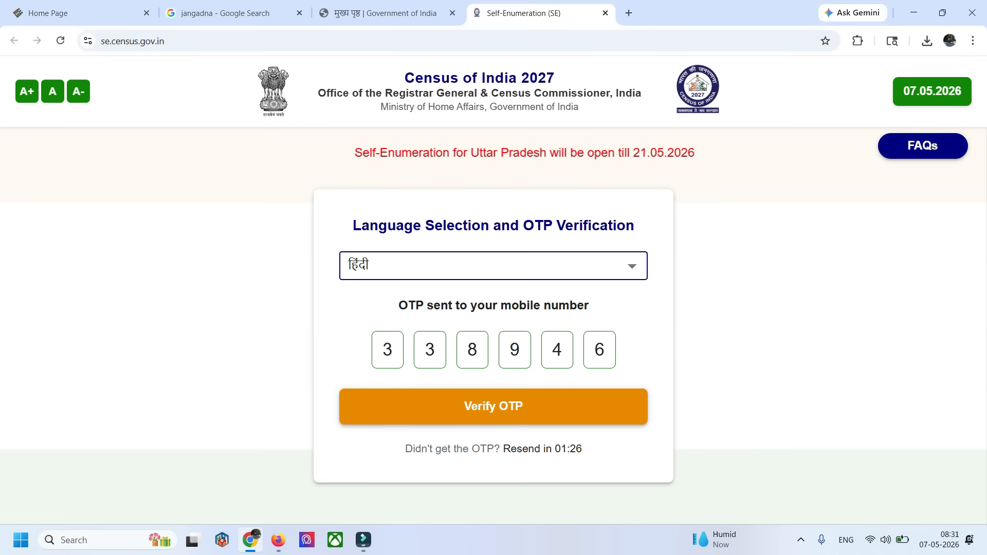
{"action": "left_click", "coordinate": [494, 406]}
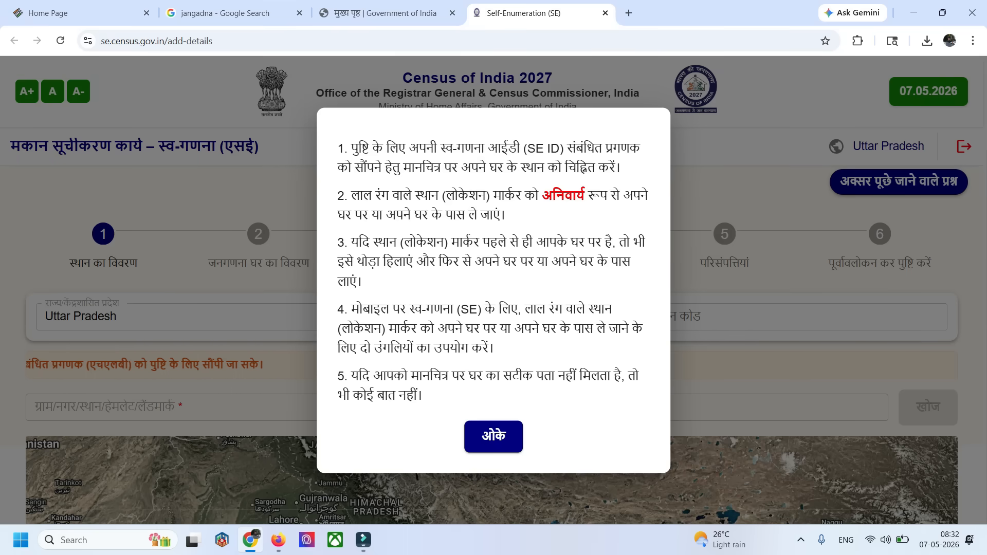
Dismiss the location-marking instructions and select Kanpur Dehat as the district
{"action": "key", "text": "Return"}
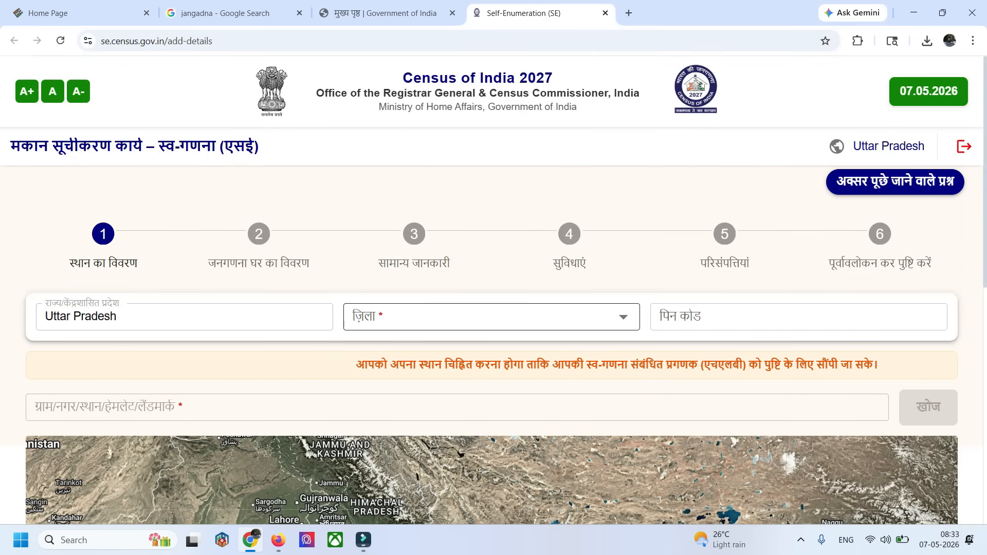
{"action": "left_click", "coordinate": [489, 316]}
{"action": "scroll", "coordinate": [488, 401], "scroll_direction": "down", "scroll_amount": 5}
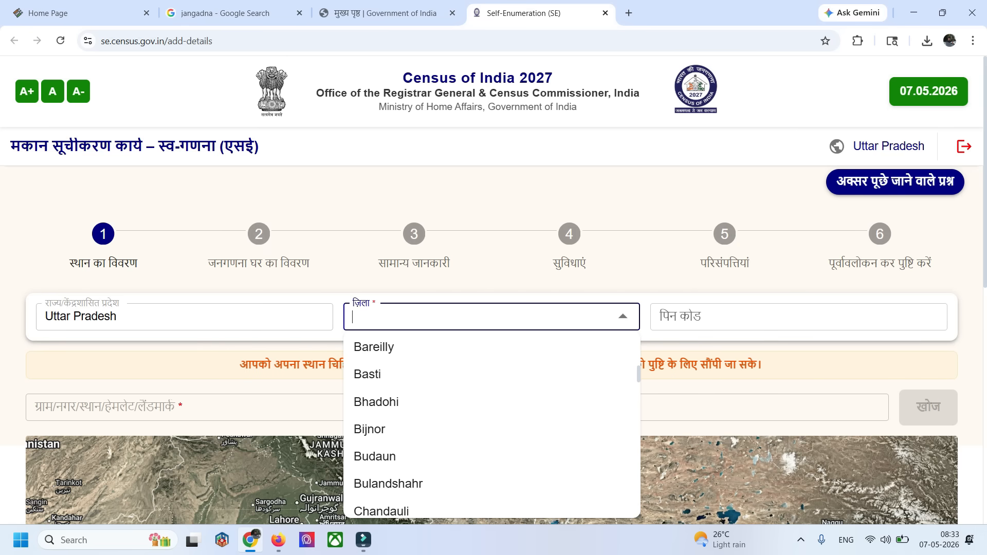
{"action": "scroll", "coordinate": [488, 401], "scroll_direction": "down", "scroll_amount": 10}
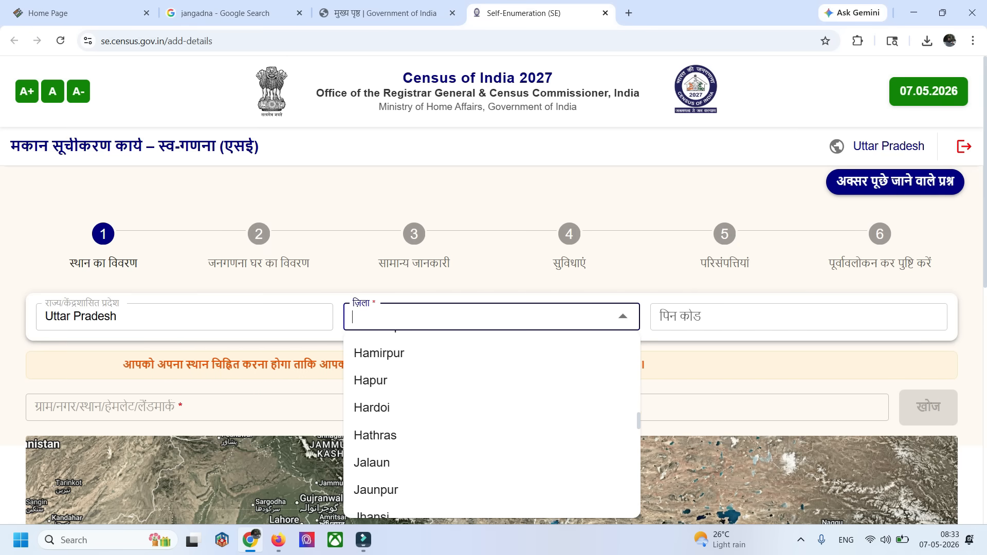
{"action": "scroll", "coordinate": [489, 414], "scroll_direction": "down", "scroll_amount": 2}
{"action": "left_click", "coordinate": [489, 442]}
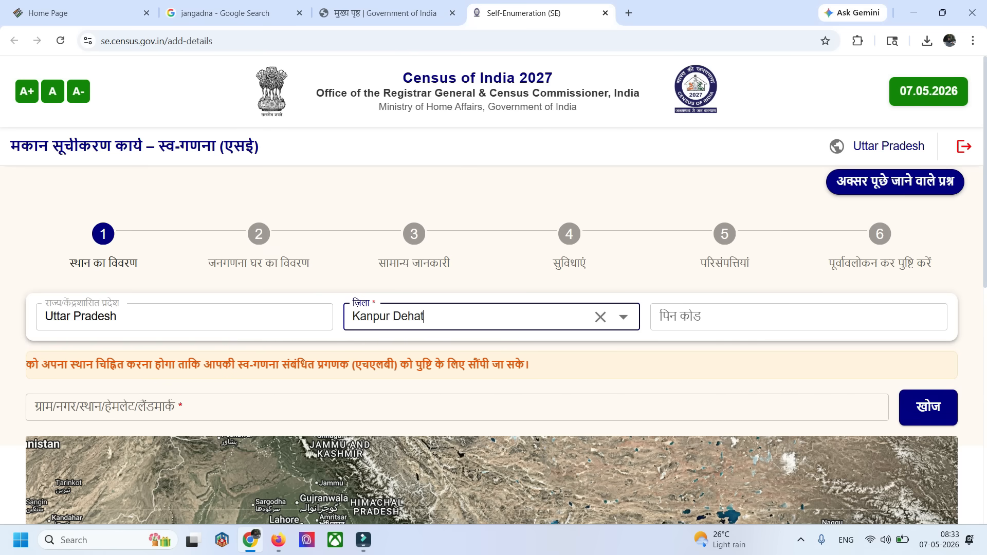
Enter the household's postal PIN code and fill in the village or landmark name
{"action": "left_click", "coordinate": [799, 317]}
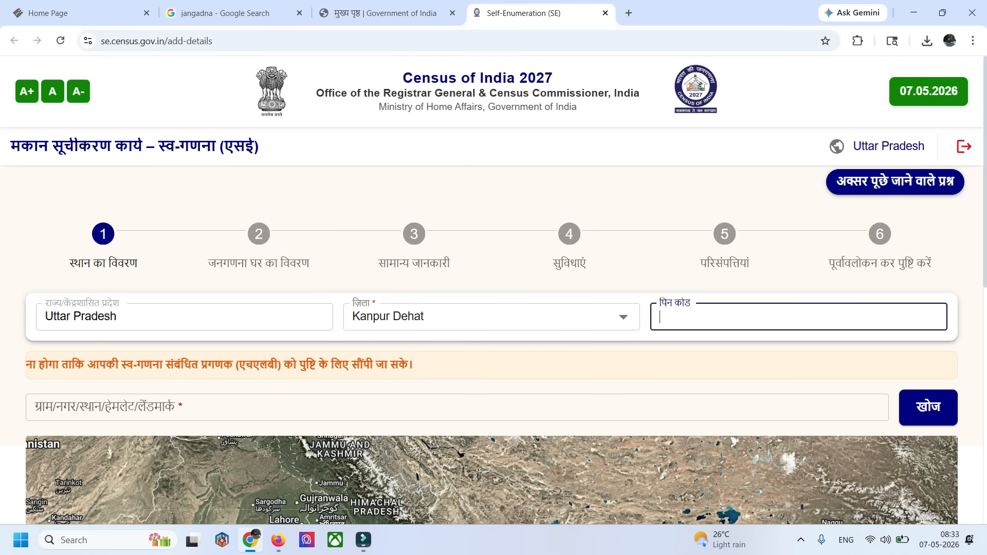
{"action": "type", "text": "209"}
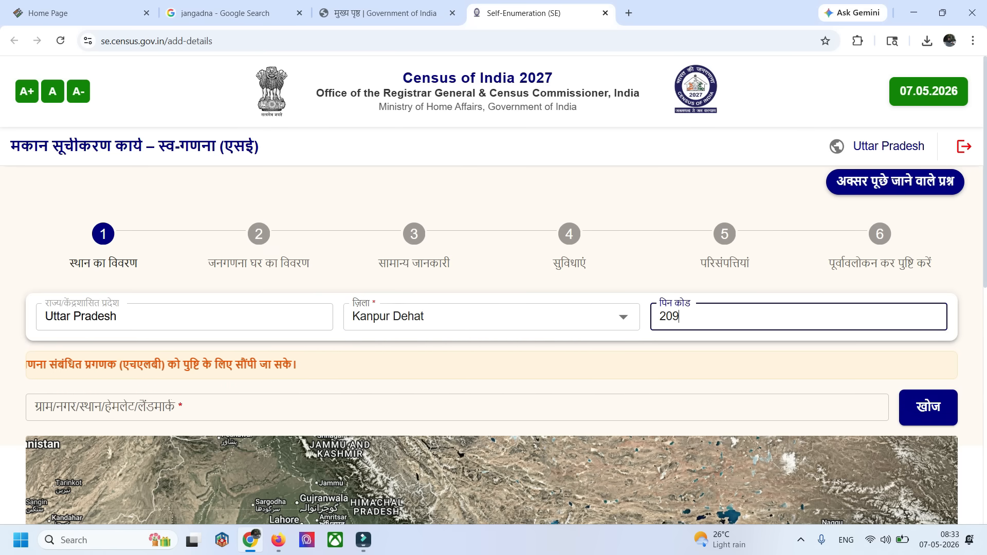
{"action": "type", "text": "312"}
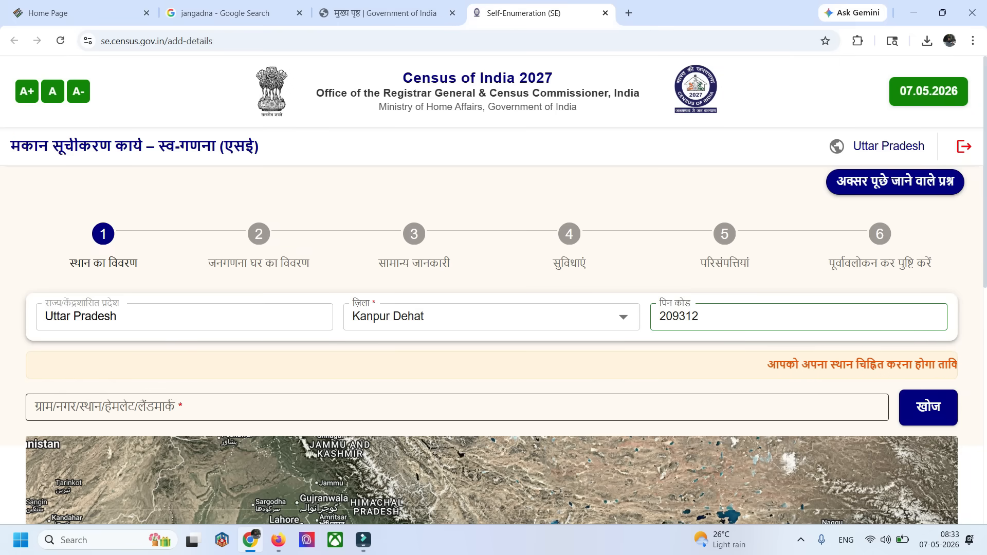
{"action": "left_click", "coordinate": [457, 408]}
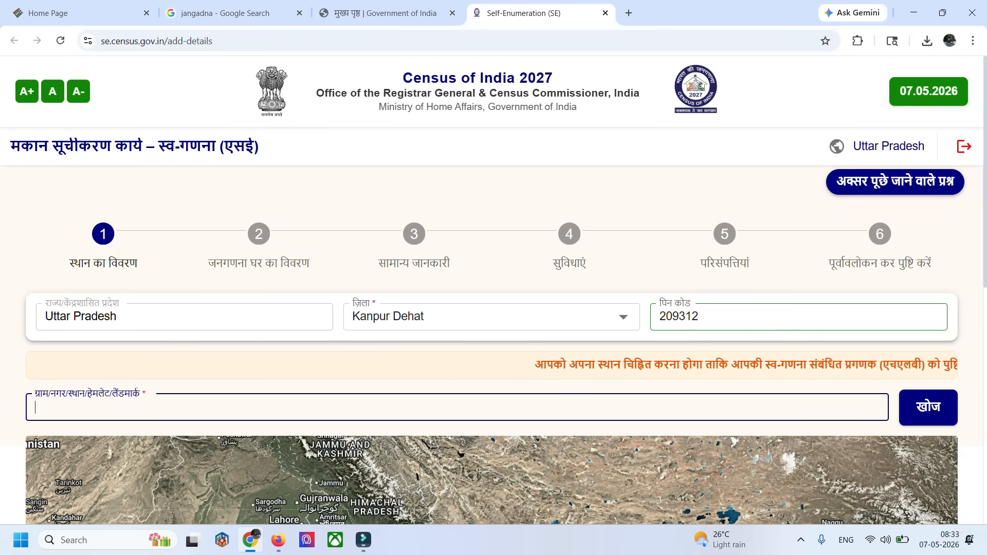
Try to enlarge the map around the red location marker by magnifying the page to 250%
{"action": "scroll", "coordinate": [492, 345], "scroll_direction": "down", "scroll_amount": 5}
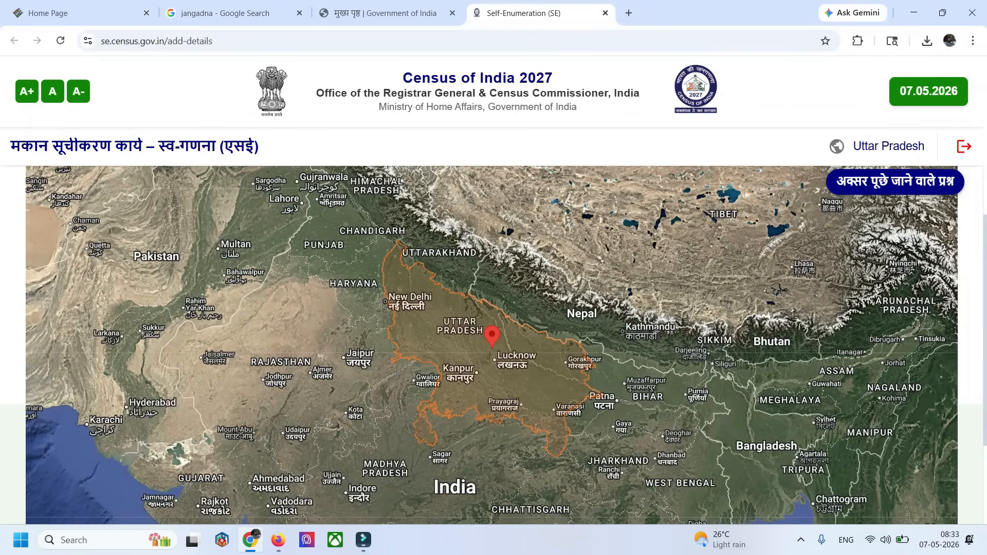
{"action": "scroll", "coordinate": [492, 344], "scroll_direction": "up", "scroll_amount": 3}
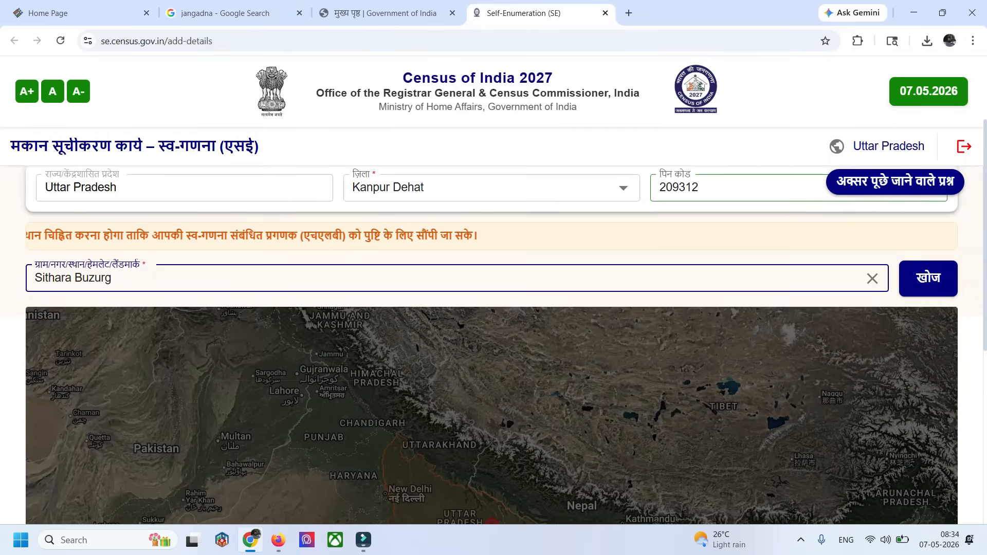
{"action": "scroll", "coordinate": [492, 345], "scroll_direction": "down", "scroll_amount": 4}
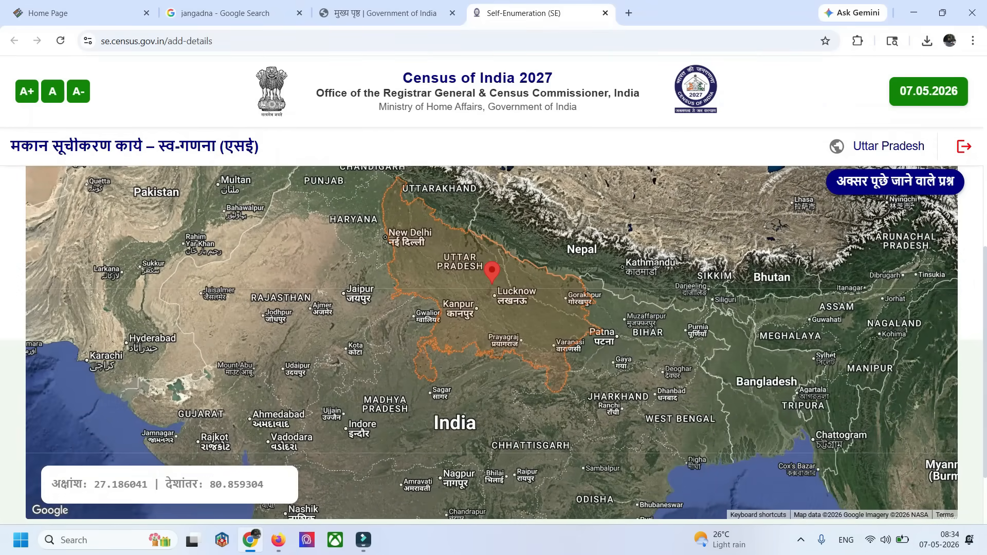
{"action": "scroll", "coordinate": [491, 344], "scroll_direction": "up", "scroll_amount": 2}
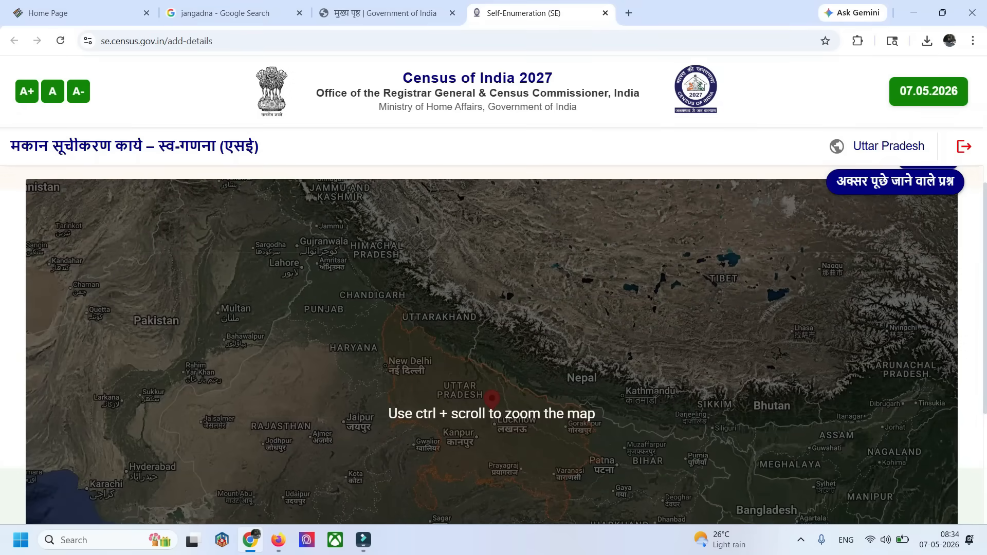
{"action": "scroll", "coordinate": [491, 345], "scroll_direction": "down", "scroll_amount": 1}
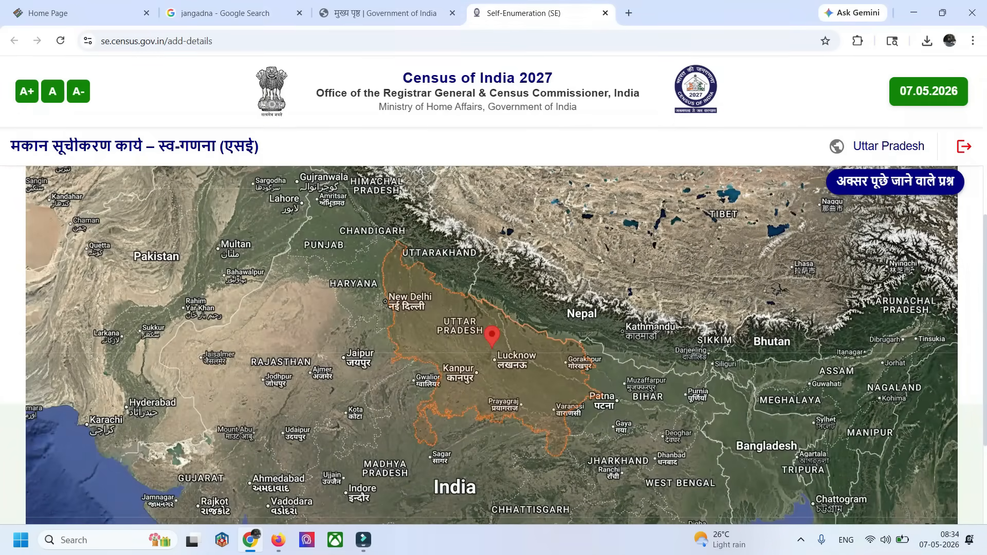
{"action": "key", "text": "ctrl+plus"}
{"action": "key", "text": "ctrl+plus"}
{"action": "key", "text": "ctrl+plus"}
{"action": "key", "text": "ctrl+plus"}
{"action": "key", "text": "ctrl+plus"}
{"action": "key", "text": "ctrl+plus"}
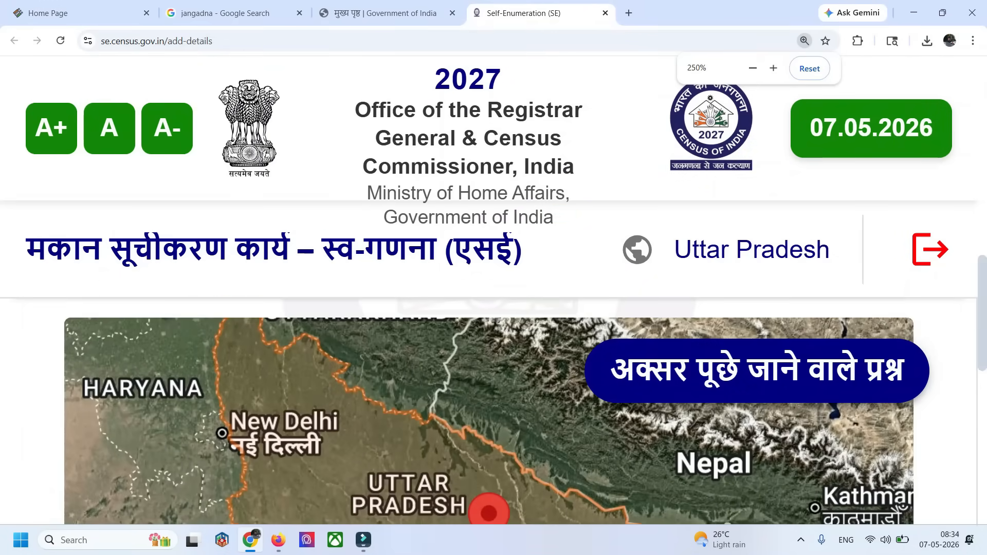
{"action": "scroll", "coordinate": [489, 411], "scroll_direction": "down", "scroll_amount": 3}
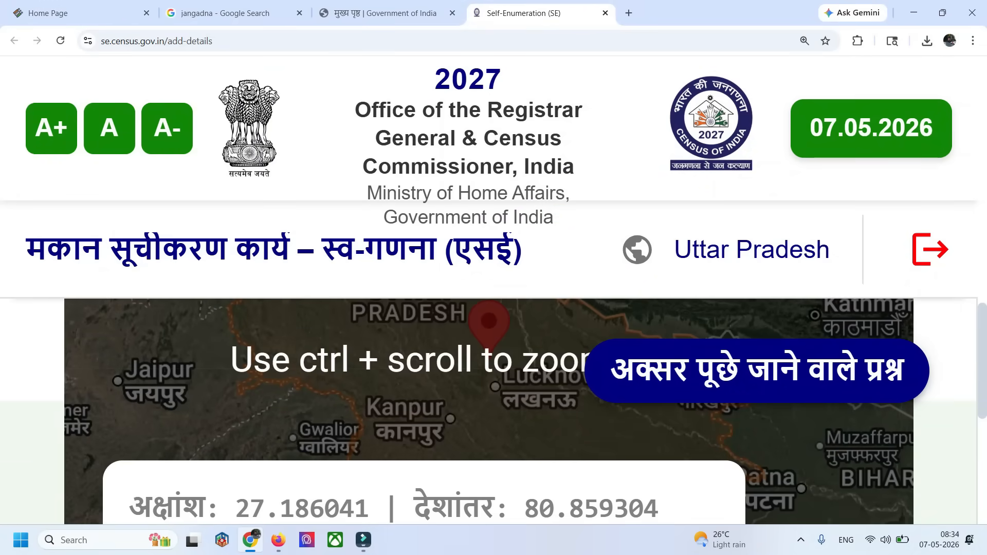
{"action": "scroll", "coordinate": [488, 412], "scroll_direction": "down", "scroll_amount": 1}
Mark the home's location on the close-up satellite map, then save and confirm it as the residential location
{"action": "scroll", "coordinate": [489, 411], "scroll_direction": "up", "scroll_amount": 1}
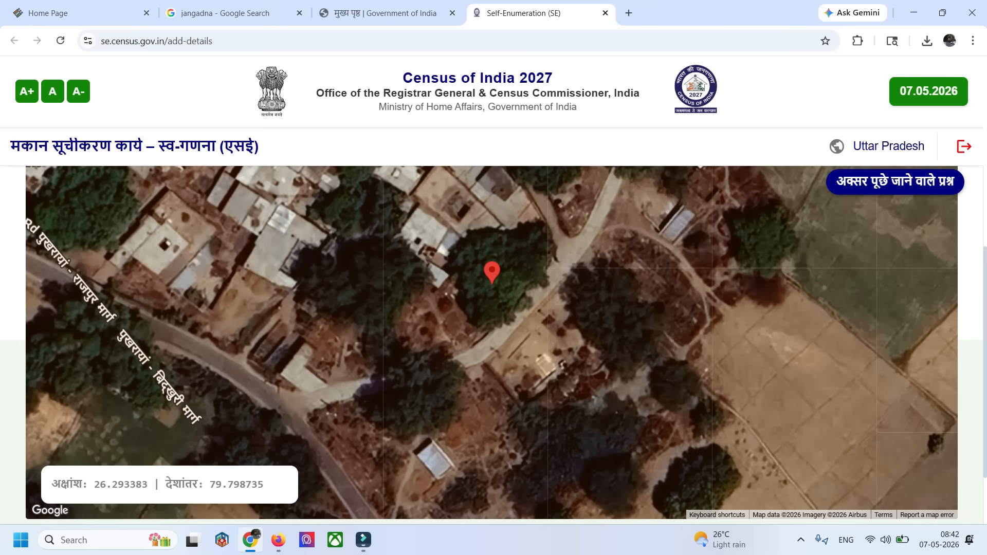
{"action": "scroll", "coordinate": [494, 343], "scroll_direction": "down", "scroll_amount": 2}
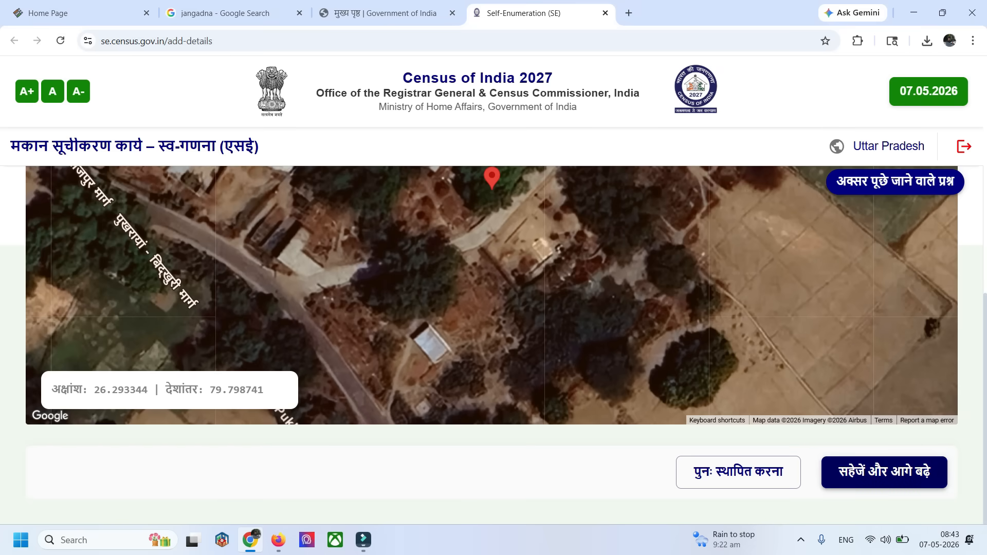
{"action": "left_click", "coordinate": [884, 471]}
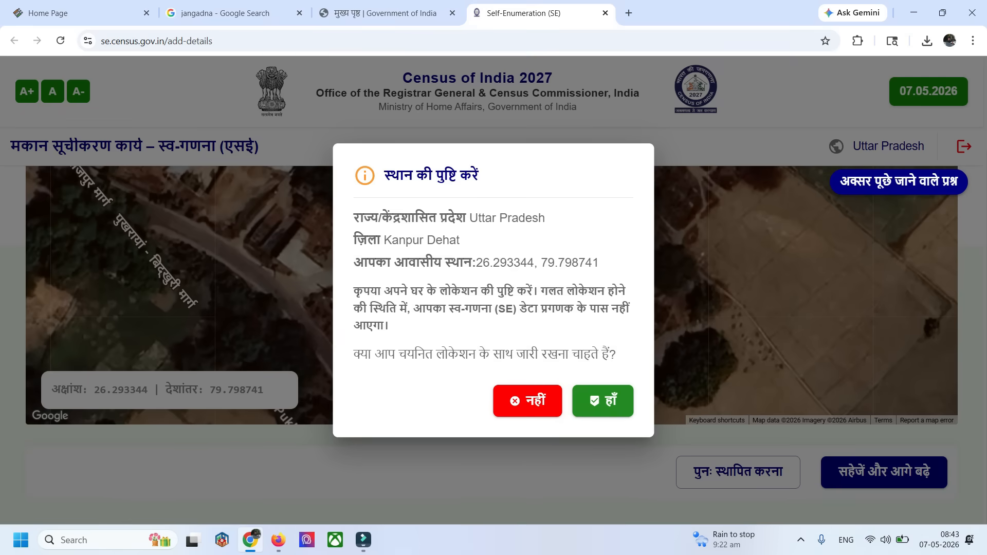
{"action": "left_click", "coordinate": [602, 400]}
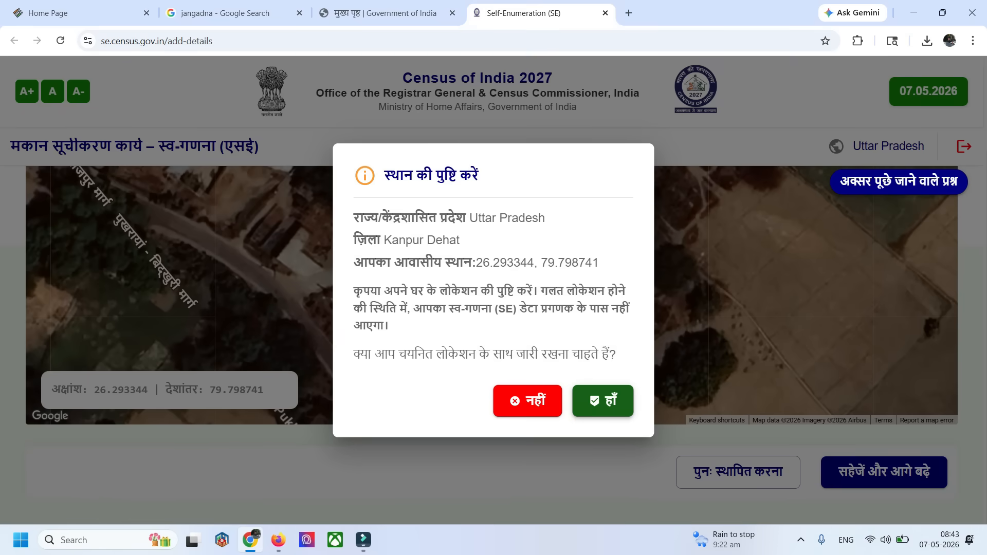
Reduce the page magnification and choose मिट्टी as the main floor material of the census house
{"action": "key", "text": "ctrl+minus"}
{"action": "key", "text": "ctrl+minus"}
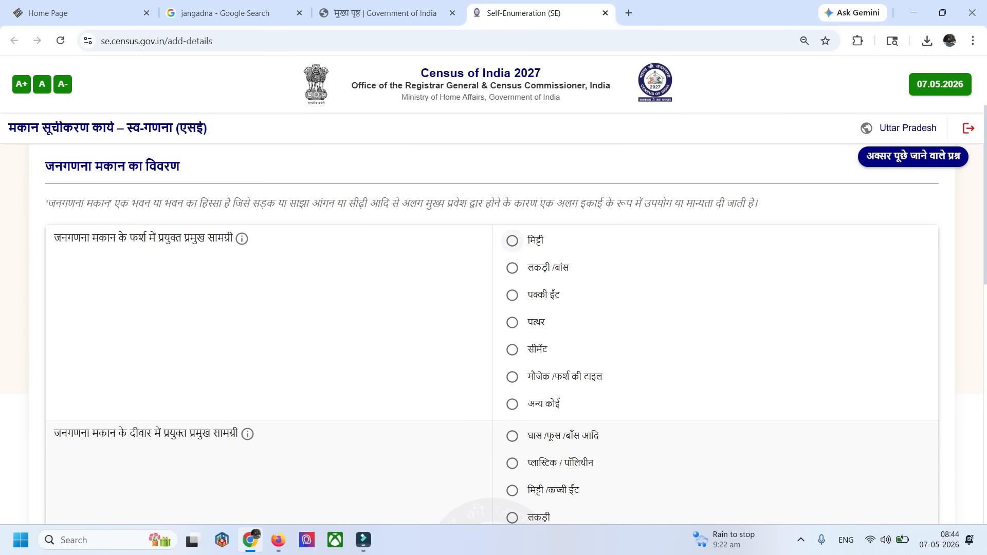
{"action": "left_click", "coordinate": [512, 241]}
{"action": "left_click_drag", "start_coordinate": [528, 376], "coordinate": [604, 377]}
{"action": "left_click", "coordinate": [643, 378]}
{"action": "scroll", "coordinate": [494, 334], "scroll_direction": "down", "scroll_amount": 3}
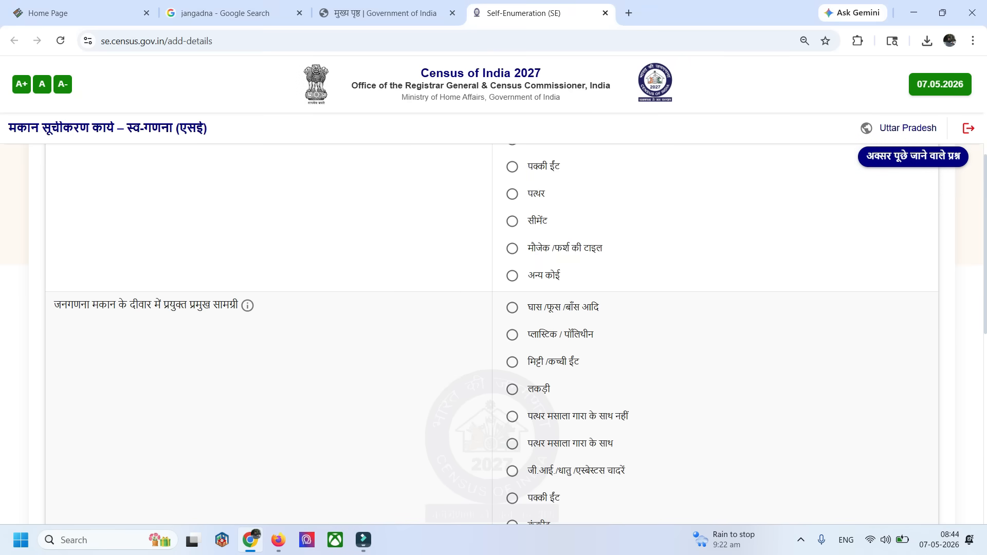
Choose पक्की ईंट as the main wall material and घास /फूस /बाँस/लकड़ी/मिट्टी आदि as the main roof material
{"action": "scroll", "coordinate": [494, 334], "scroll_direction": "down", "scroll_amount": 1}
{"action": "left_click", "coordinate": [512, 434]}
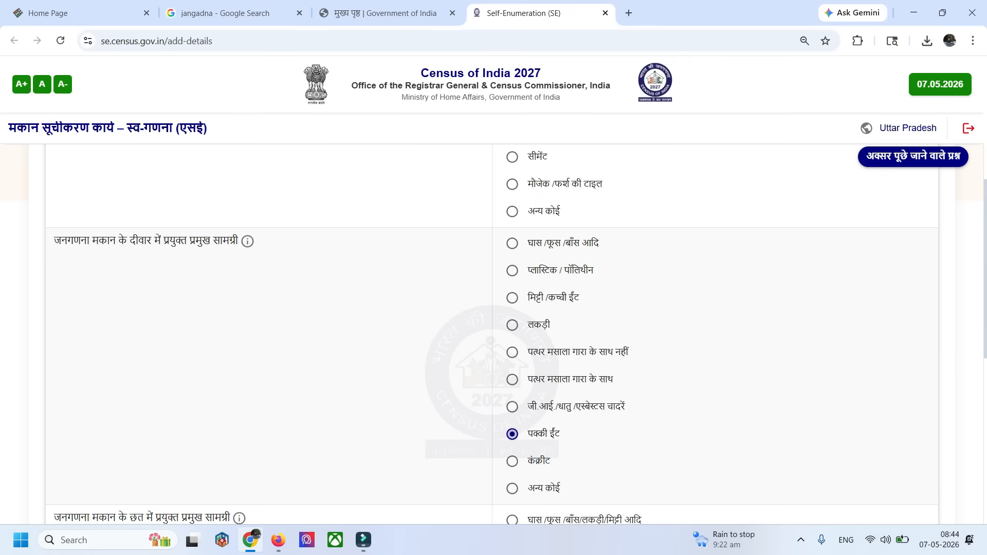
{"action": "scroll", "coordinate": [493, 335], "scroll_direction": "down", "scroll_amount": 5}
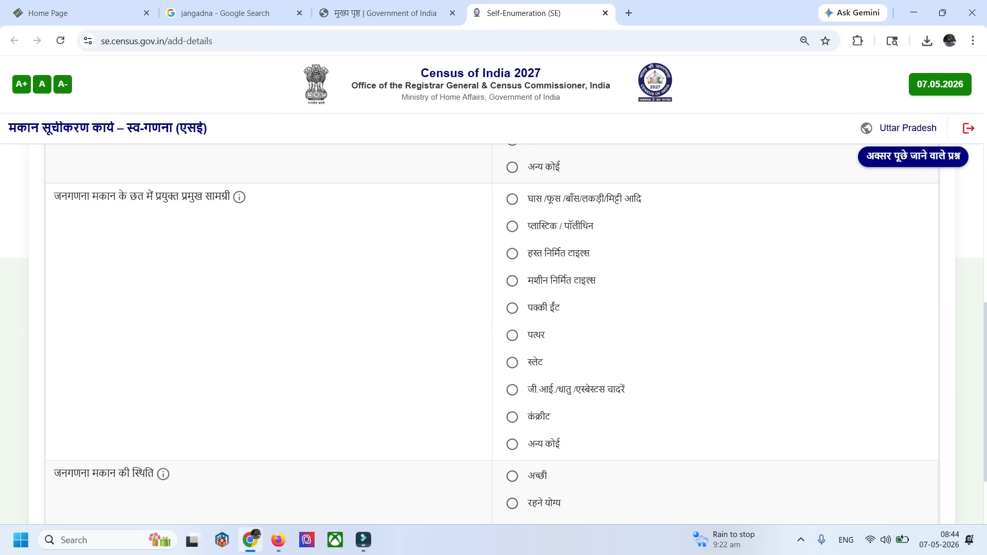
{"action": "left_click", "coordinate": [513, 199]}
{"action": "scroll", "coordinate": [493, 334], "scroll_direction": "down", "scroll_amount": 2}
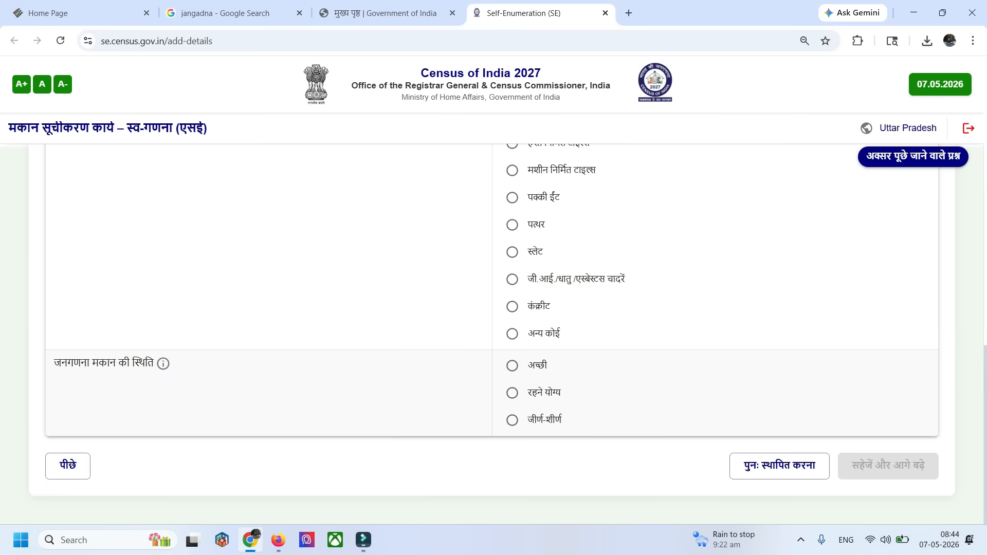
Set the census house's condition to रहने योग्य, then save and confirm the house details section
{"action": "left_click", "coordinate": [512, 392]}
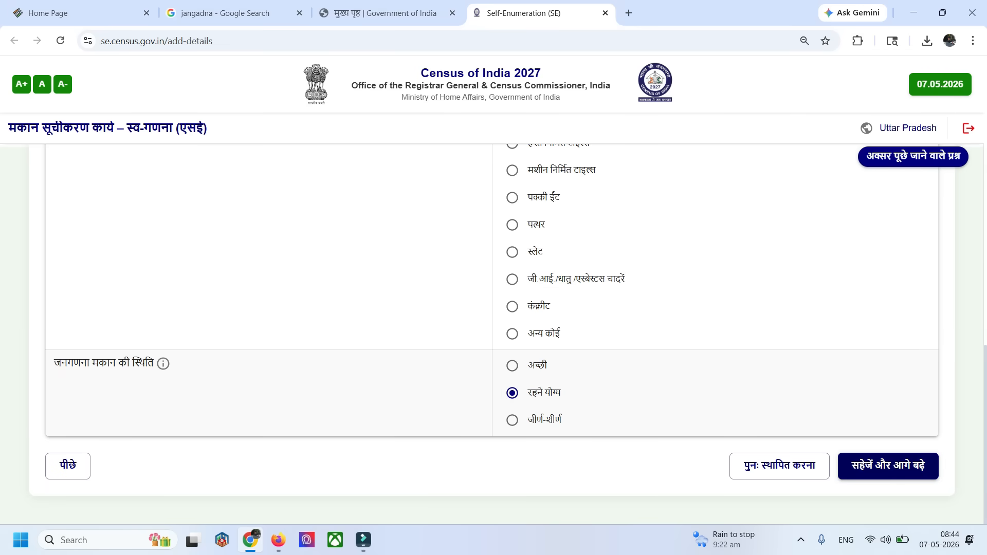
{"action": "left_click", "coordinate": [889, 467]}
{"action": "left_click", "coordinate": [581, 324]}
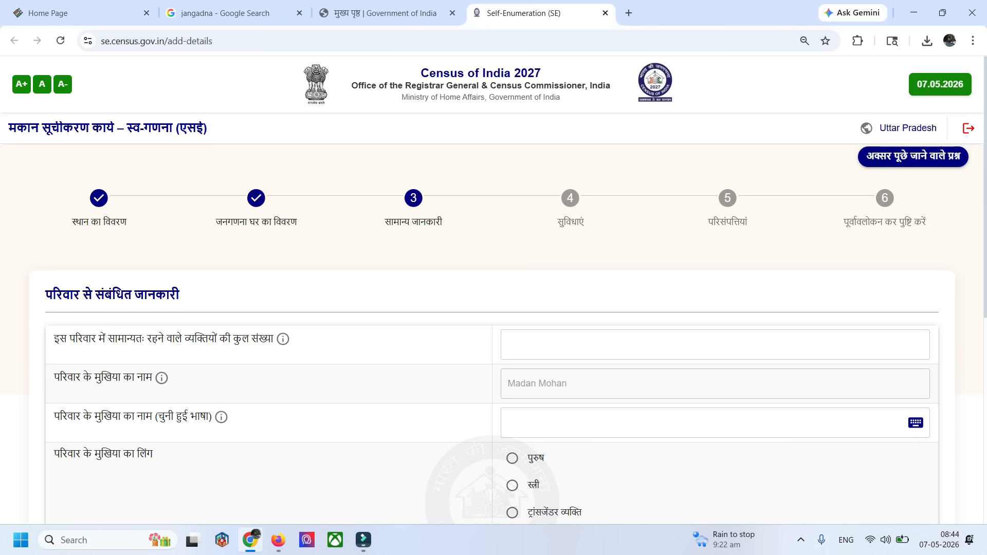
Enter 5 as the household's total number of residents and switch the input language to Hindi for the head's name in the chosen language
{"action": "left_click", "coordinate": [715, 344]}
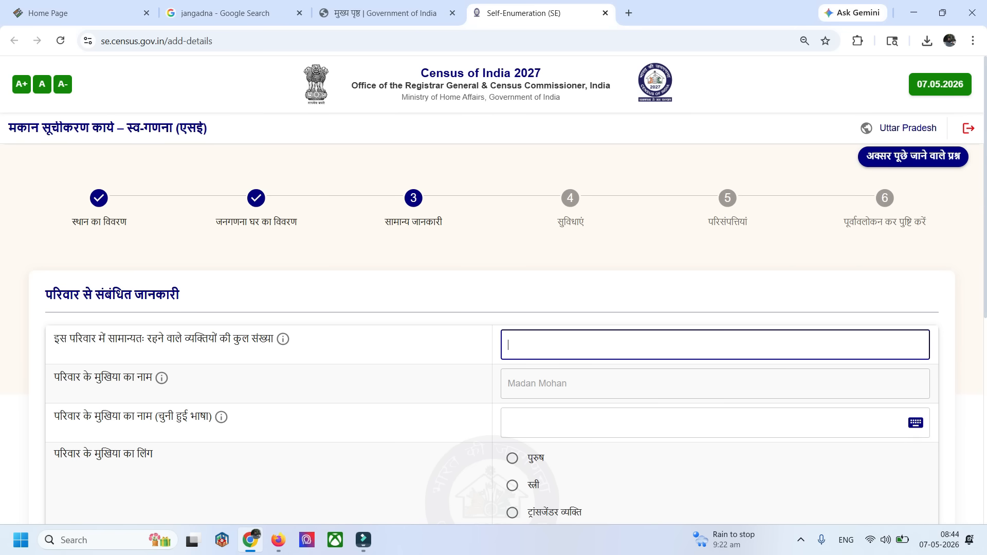
{"action": "type", "text": "5"}
{"action": "left_click", "coordinate": [715, 423]}
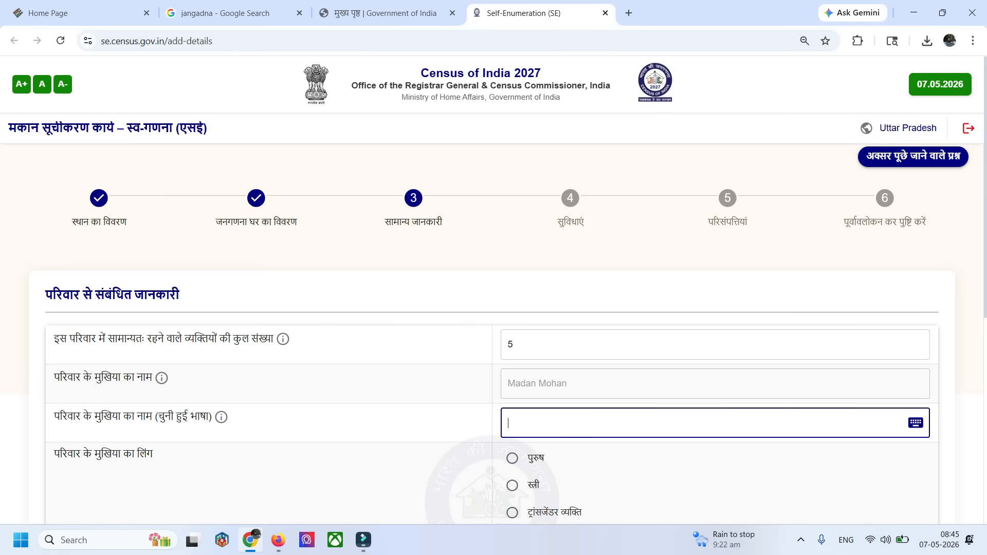
{"action": "left_click", "coordinate": [846, 540]}
{"action": "left_click", "coordinate": [822, 468]}
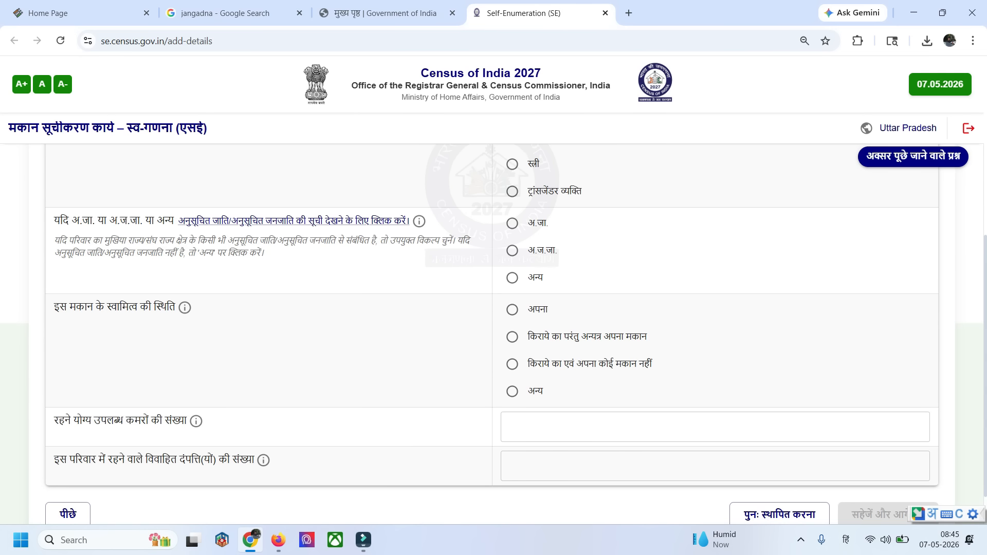
Choose अन्य as the household head's social category and अपना as the house's ownership status
{"action": "left_click", "coordinate": [513, 278]}
{"action": "left_click", "coordinate": [512, 309]}
{"action": "scroll", "coordinate": [512, 310], "scroll_direction": "down", "scroll_amount": 1}
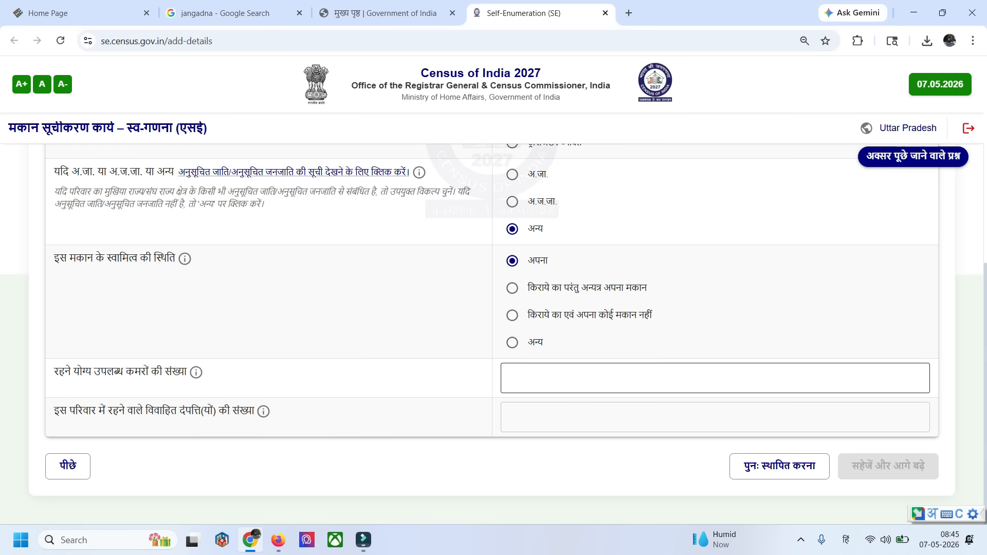
Enter 3 habitable rooms and 1 married couple for the household, and proceed to the facilities section
{"action": "left_click", "coordinate": [715, 378]}
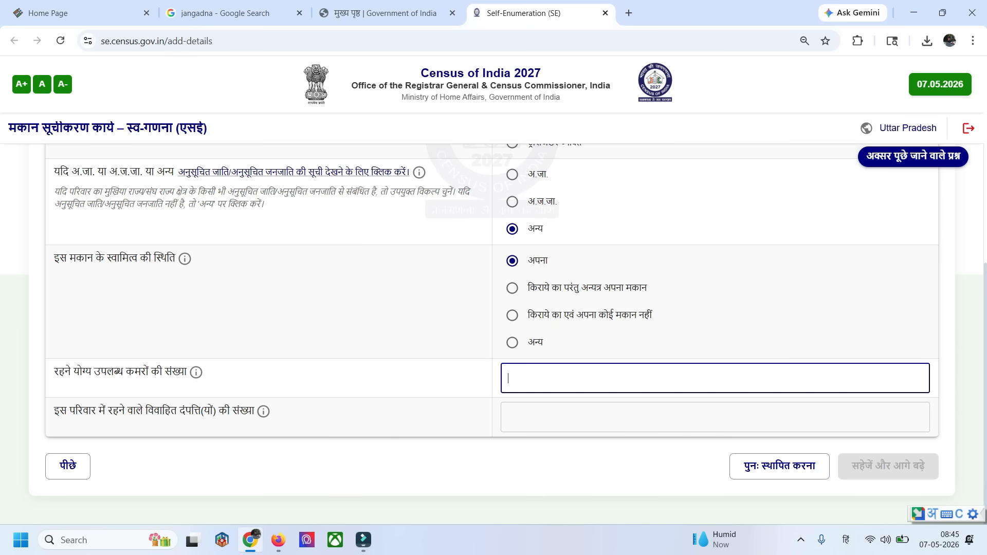
{"action": "type", "text": "3"}
{"action": "key", "text": "Return"}
{"action": "key", "text": "super+space"}
{"action": "key", "text": "Tab"}
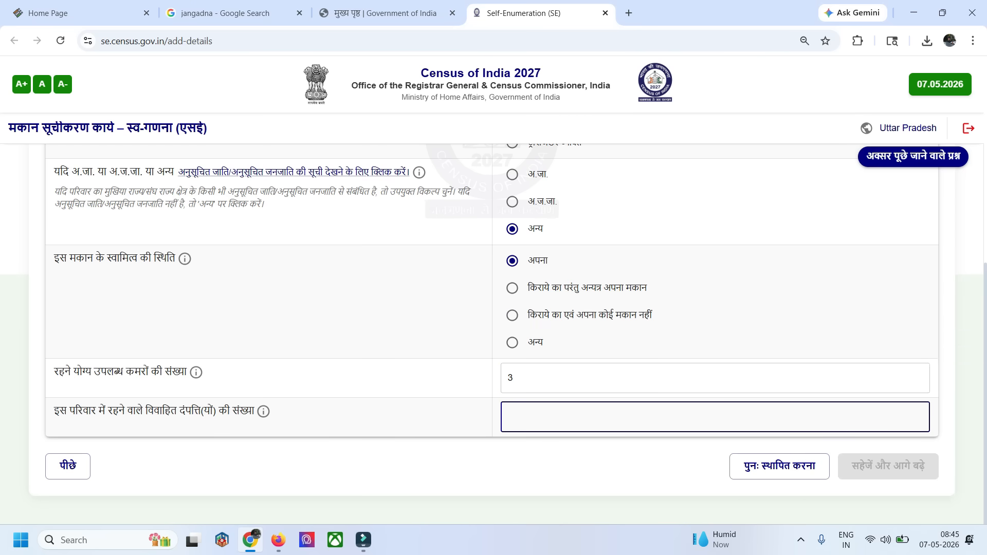
{"action": "type", "text": "1"}
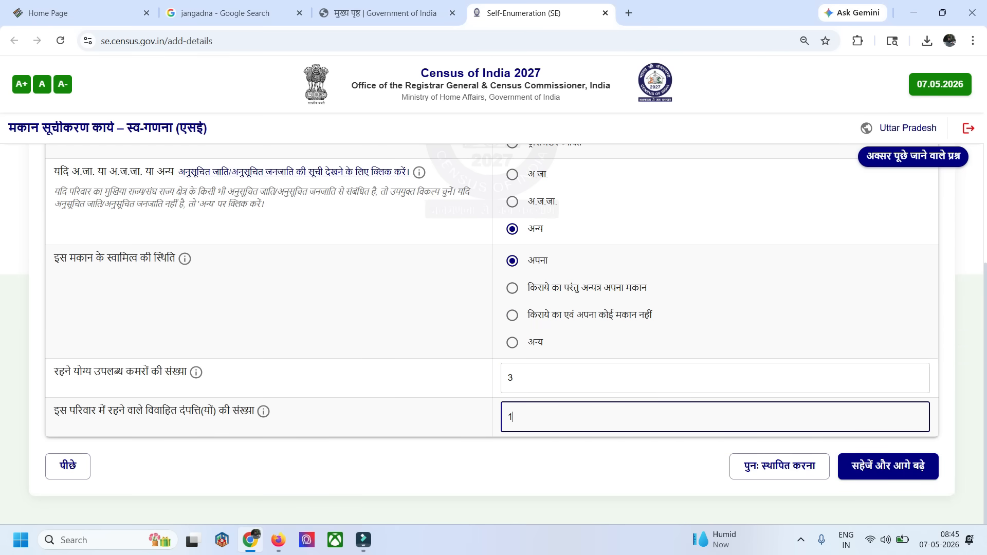
{"action": "key", "text": "Return"}
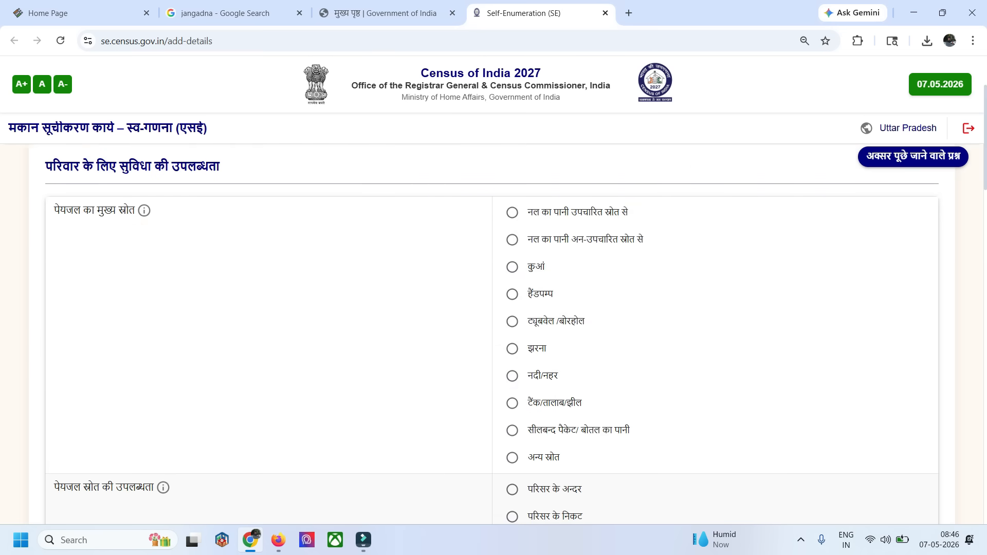
Choose हैंडपम्प as the main drinking water source and परिसर के अन्दर as its availability
{"action": "left_click", "coordinate": [512, 294]}
{"action": "scroll", "coordinate": [494, 335], "scroll_direction": "down", "scroll_amount": 4}
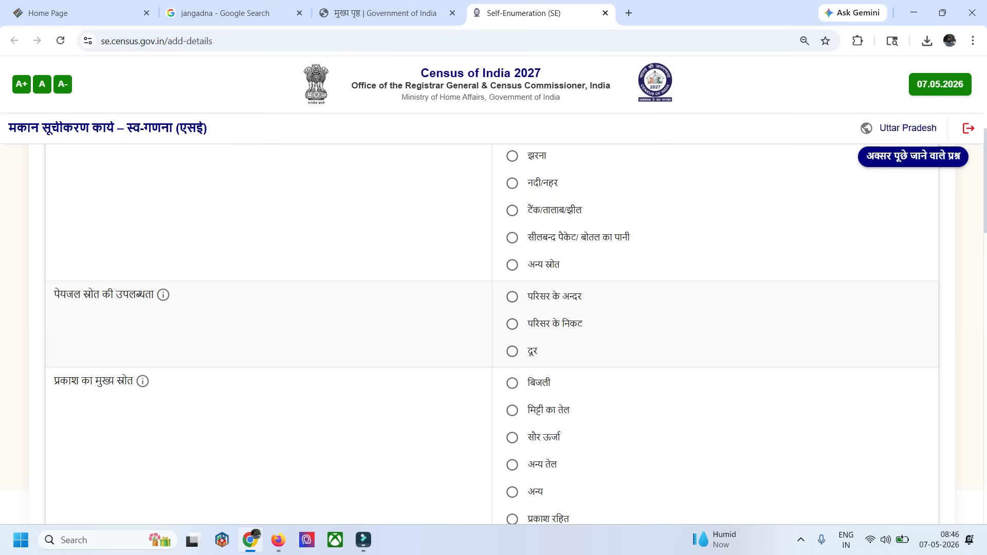
{"action": "left_click", "coordinate": [512, 297]}
{"action": "scroll", "coordinate": [494, 334], "scroll_direction": "down", "scroll_amount": 3}
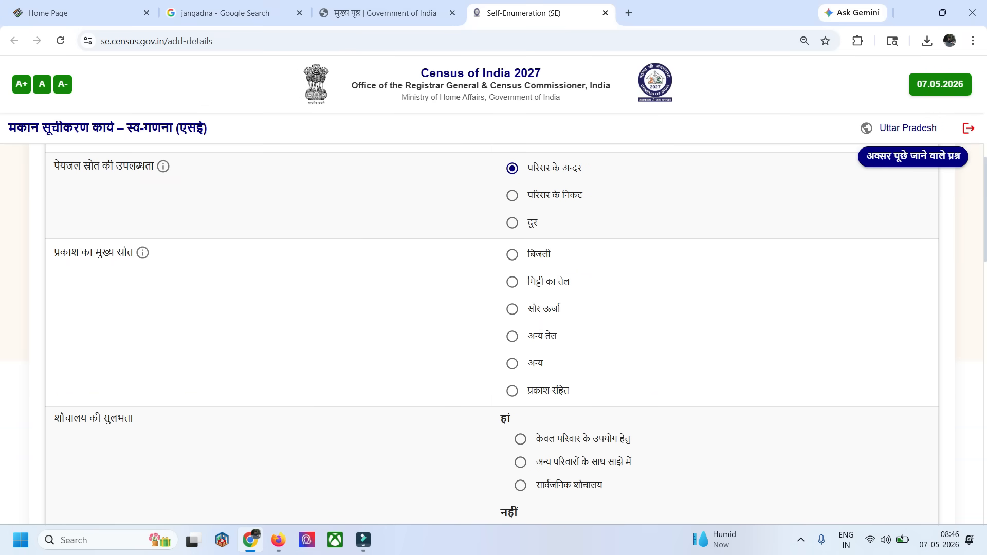
Choose बिजली as the main lighting source and केवल परिवार के उपयोग हेतु for latrine access
{"action": "left_click", "coordinate": [512, 255]}
{"action": "scroll", "coordinate": [494, 334], "scroll_direction": "down", "scroll_amount": 3}
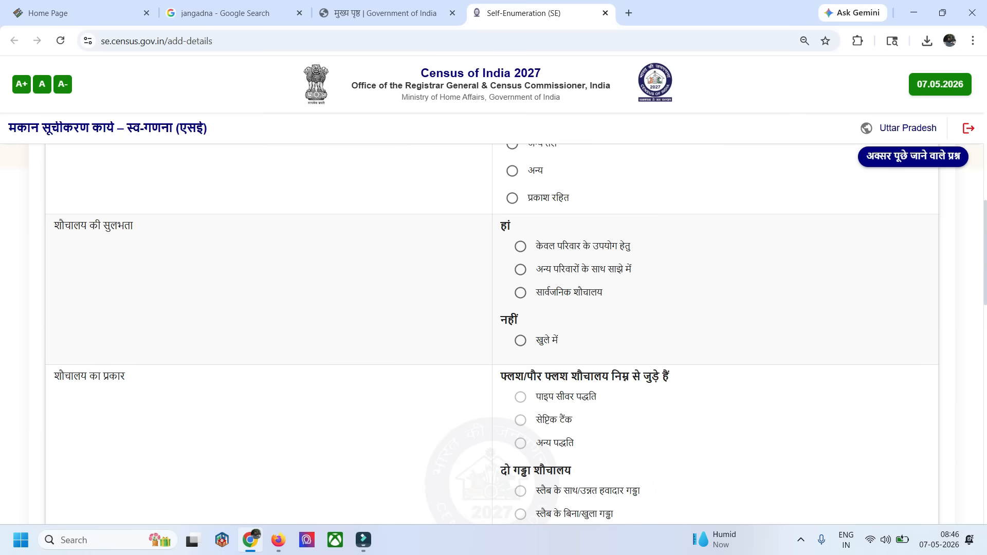
{"action": "left_click", "coordinate": [520, 247]}
Choose the single-pit latrine type स्लैब के साथ/उन्नत हवादार गड्ढा and set the waste water outlet to खुली नाली से
{"action": "scroll", "coordinate": [493, 334], "scroll_direction": "down", "scroll_amount": 1}
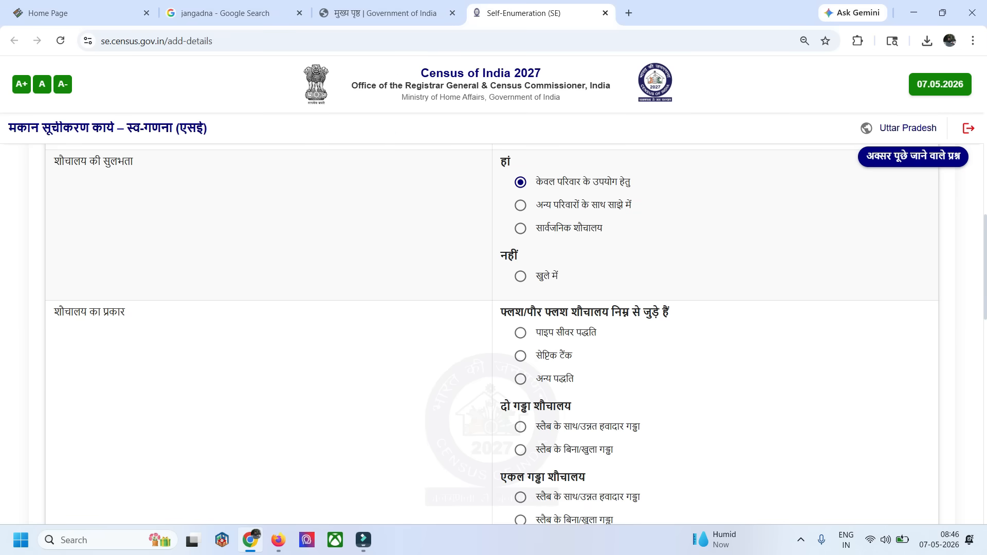
{"action": "scroll", "coordinate": [494, 335], "scroll_direction": "down", "scroll_amount": 1}
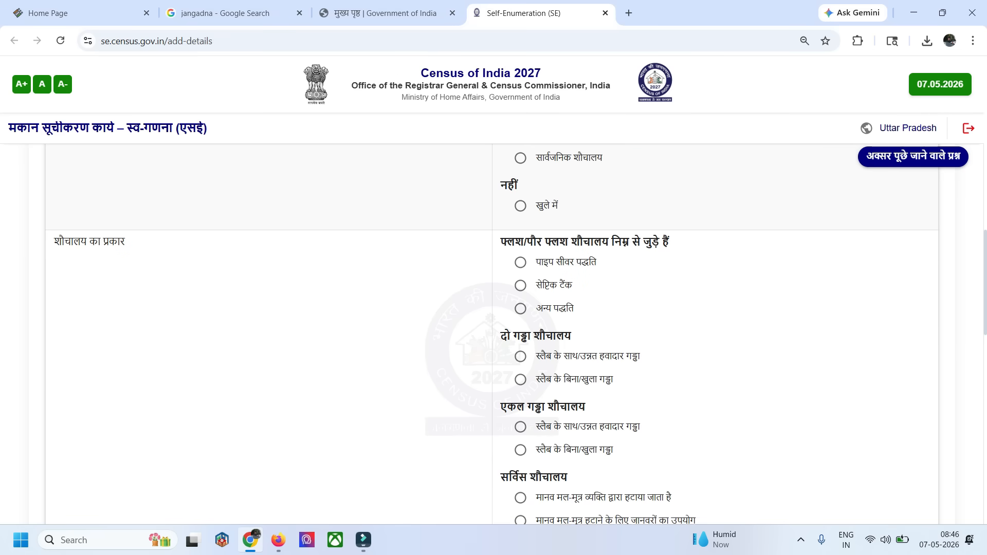
{"action": "scroll", "coordinate": [493, 334], "scroll_direction": "down", "scroll_amount": 1}
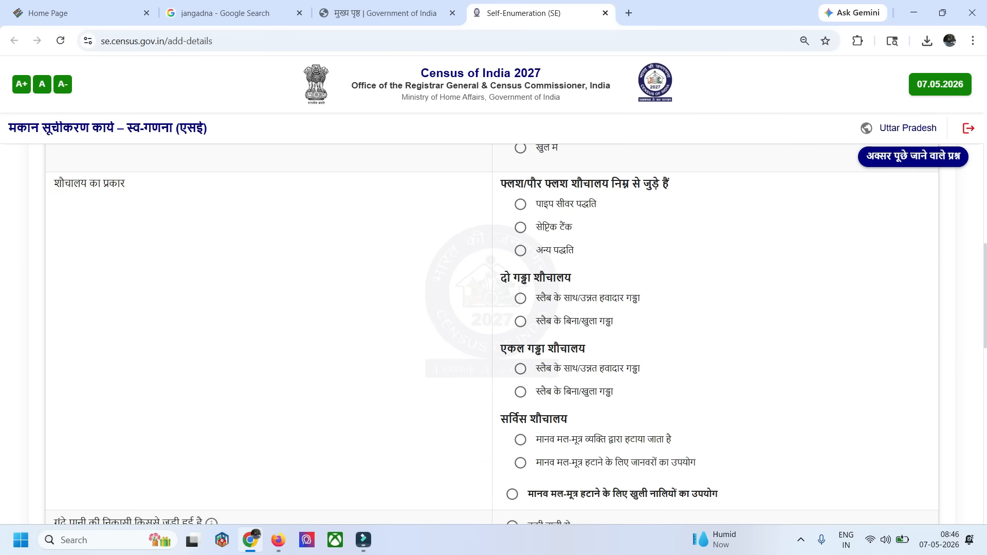
{"action": "scroll", "coordinate": [493, 334], "scroll_direction": "down", "scroll_amount": 1}
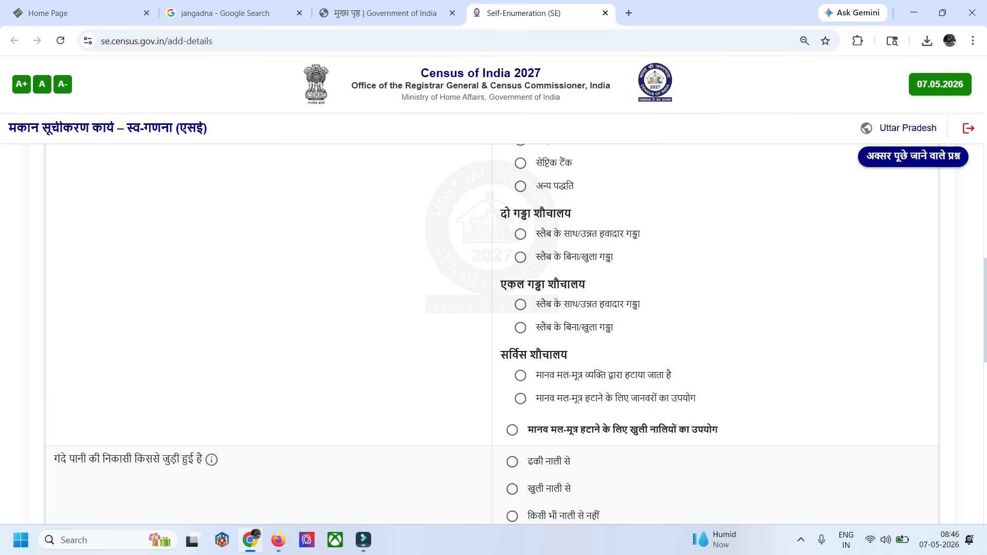
{"action": "left_click", "coordinate": [520, 304]}
{"action": "scroll", "coordinate": [521, 304], "scroll_direction": "down", "scroll_amount": 3}
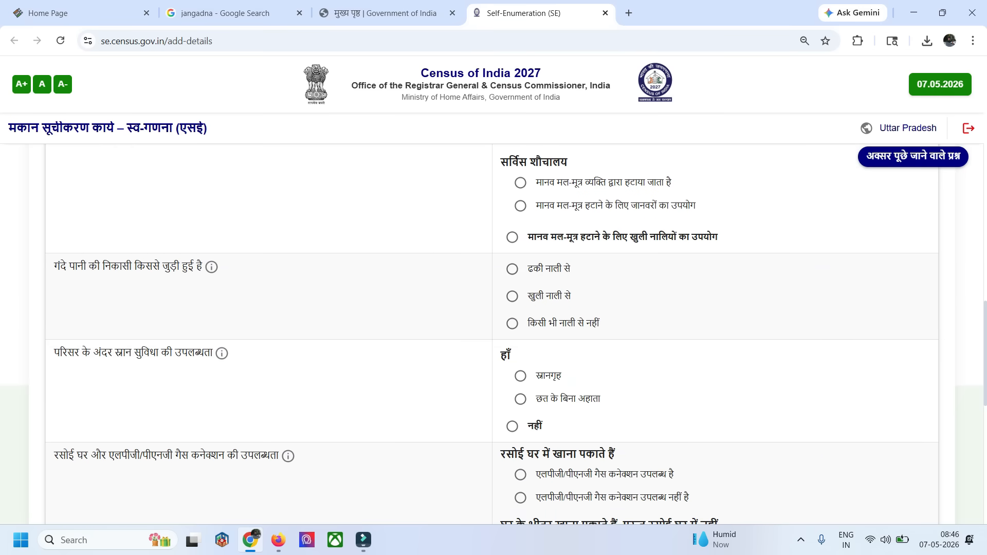
{"action": "left_click", "coordinate": [512, 296]}
Choose स्नानगृह as the bathing facility and cooking in the kitchen with an LPG/PNG connection available
{"action": "scroll", "coordinate": [512, 296], "scroll_direction": "down", "scroll_amount": 2}
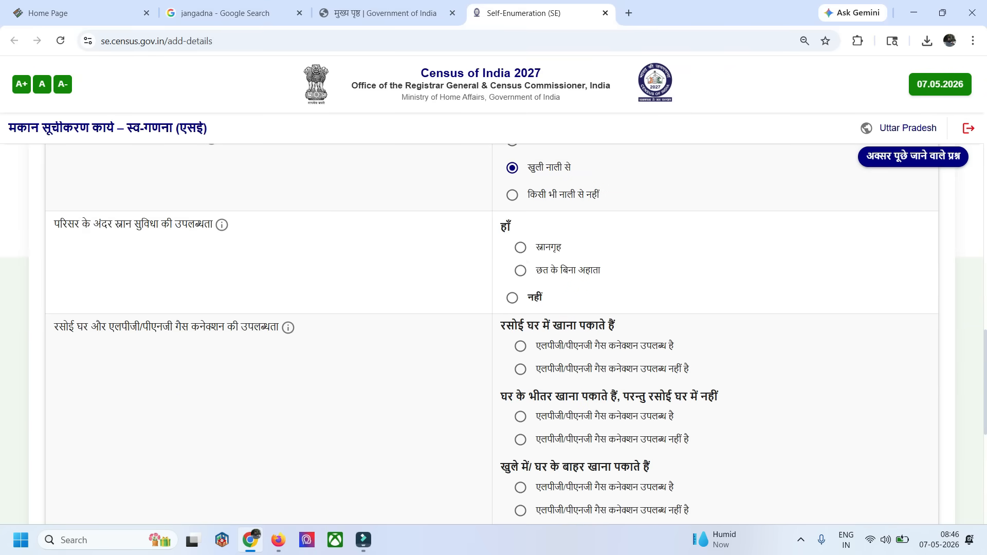
{"action": "left_click", "coordinate": [520, 248]}
{"action": "scroll", "coordinate": [520, 248], "scroll_direction": "down", "scroll_amount": 1}
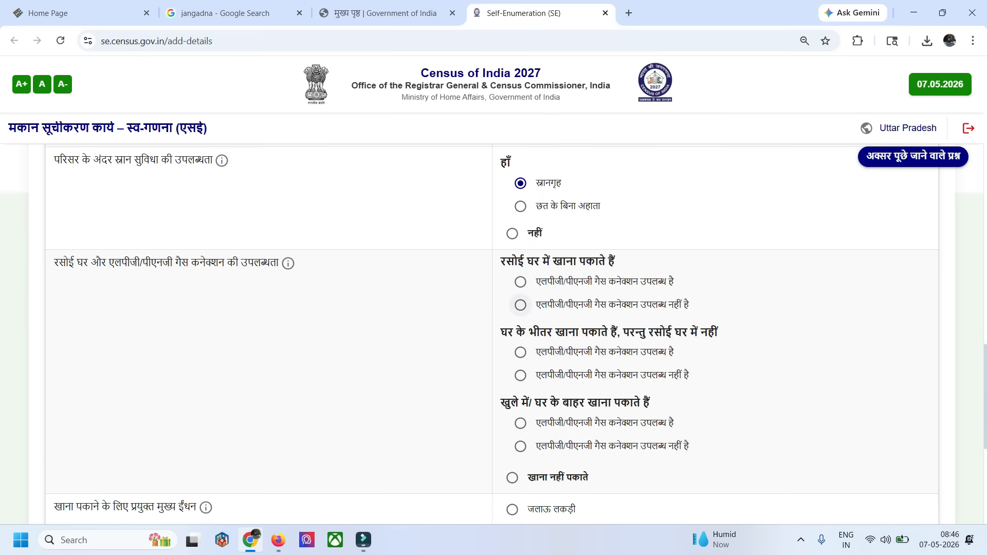
{"action": "left_click", "coordinate": [521, 282]}
Choose एलपीजी/पीएनजी as the main cooking fuel, then save and confirm the facilities section
{"action": "scroll", "coordinate": [520, 282], "scroll_direction": "down", "scroll_amount": 2}
{"action": "scroll", "coordinate": [492, 334], "scroll_direction": "down", "scroll_amount": 2}
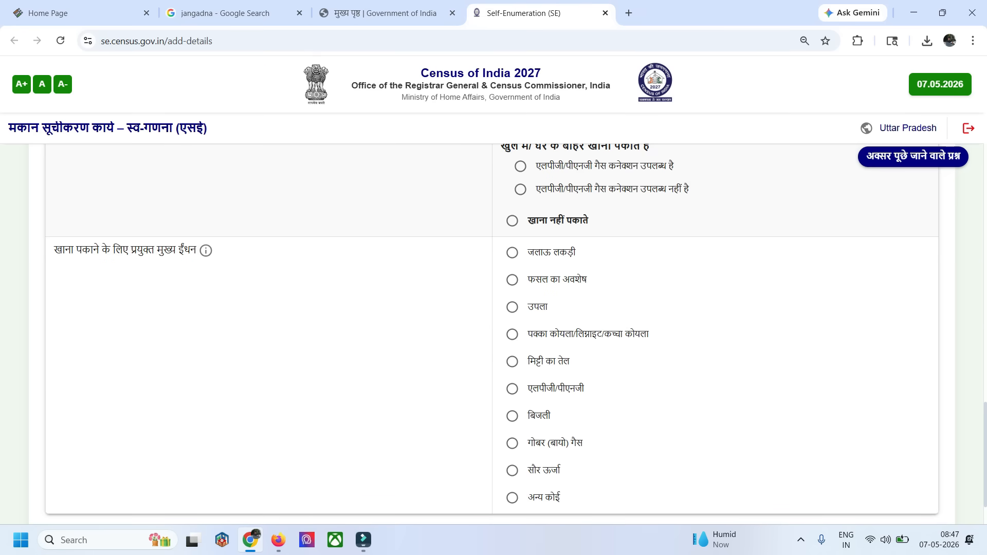
{"action": "left_click", "coordinate": [513, 389]}
{"action": "scroll", "coordinate": [513, 388], "scroll_direction": "down", "scroll_amount": 2}
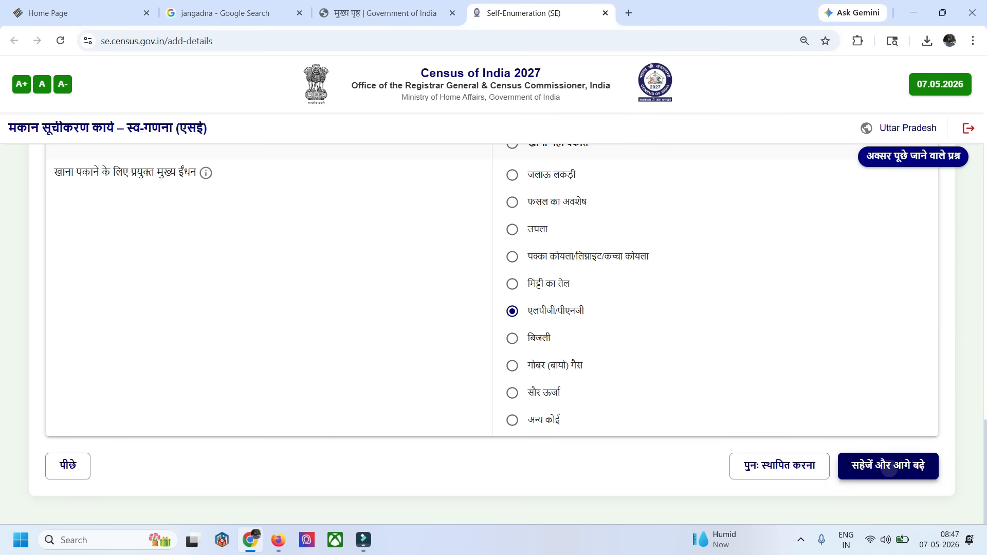
{"action": "left_click", "coordinate": [887, 466]}
{"action": "left_click", "coordinate": [581, 323]}
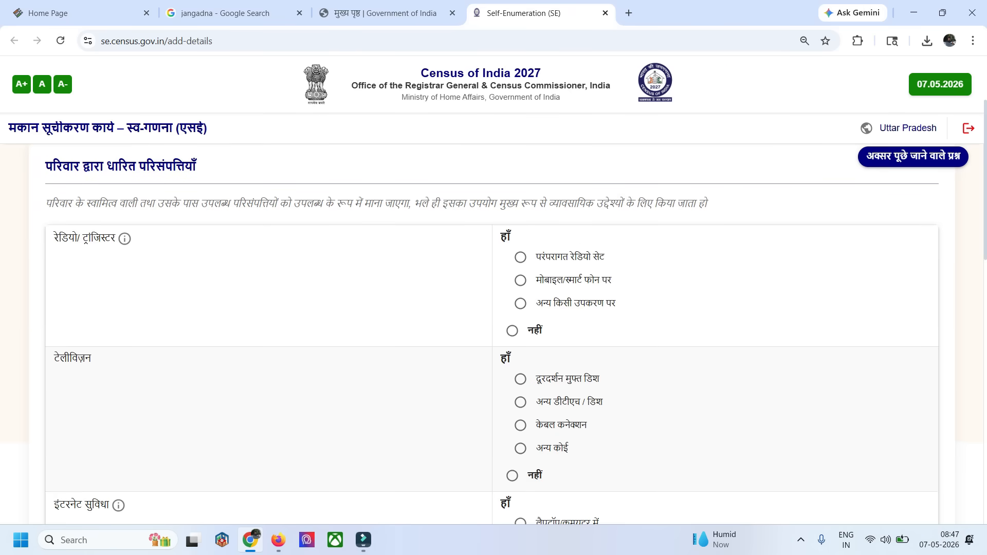
Set radio access to मोबाइल/स्मार्ट फोन पर and television to दूरदर्शन मुफ्त डिश
{"action": "left_click", "coordinate": [520, 280]}
{"action": "scroll", "coordinate": [520, 280], "scroll_direction": "down", "scroll_amount": 2}
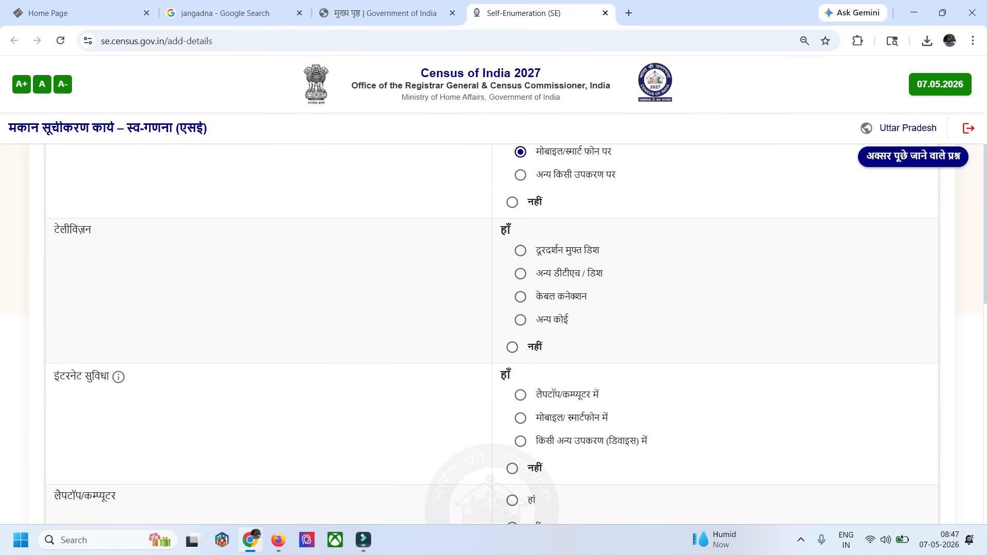
{"action": "left_click", "coordinate": [520, 250]}
Set internet access to किसी अन्य उपकरण (डिवाइस) में and laptop/computer ownership to नहीं
{"action": "scroll", "coordinate": [521, 250], "scroll_direction": "down", "scroll_amount": 2}
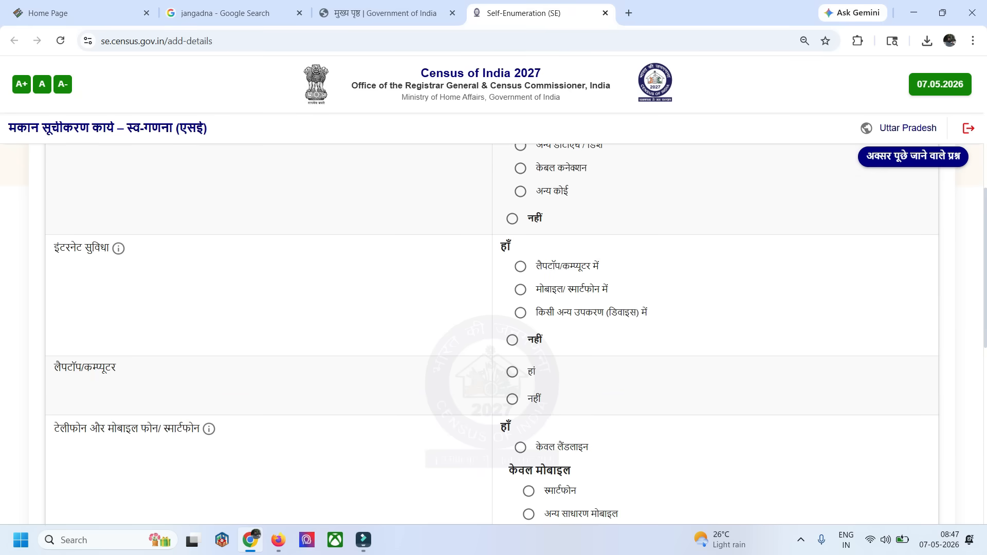
{"action": "left_click", "coordinate": [520, 313]}
{"action": "scroll", "coordinate": [520, 313], "scroll_direction": "down", "scroll_amount": 2}
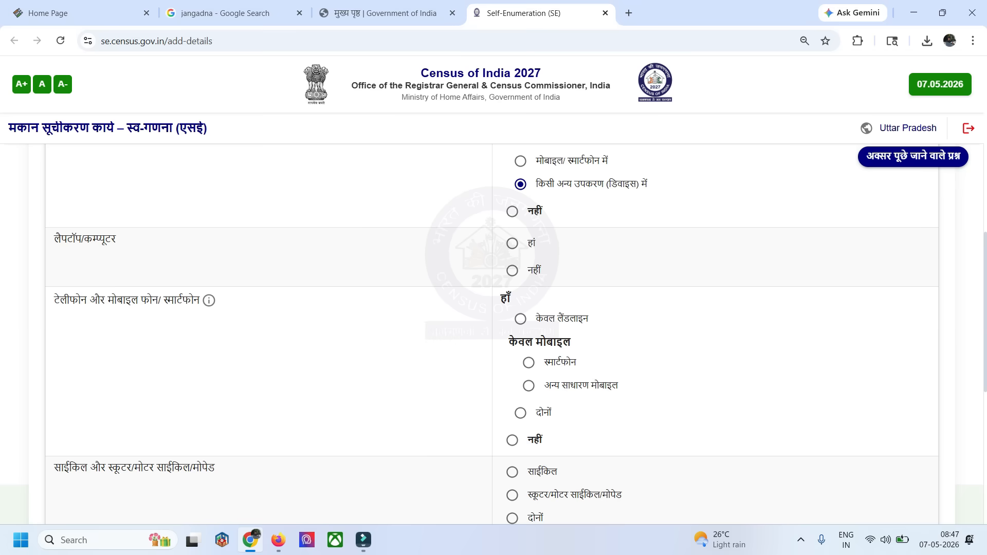
{"action": "left_click", "coordinate": [512, 271]}
Choose स्मार्टफोन for the household's phone and स्कूटर/मोटर साईकिल/मोपेड for its two-wheeler
{"action": "left_click", "coordinate": [528, 362]}
{"action": "scroll", "coordinate": [528, 362], "scroll_direction": "down", "scroll_amount": 2}
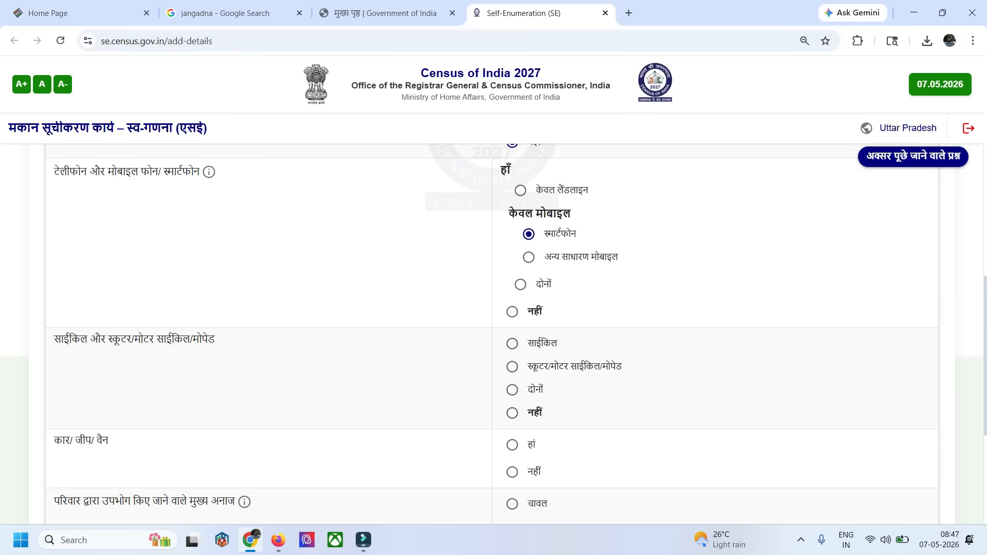
{"action": "left_click", "coordinate": [512, 343]}
{"action": "scroll", "coordinate": [512, 389], "scroll_direction": "down", "scroll_amount": 1}
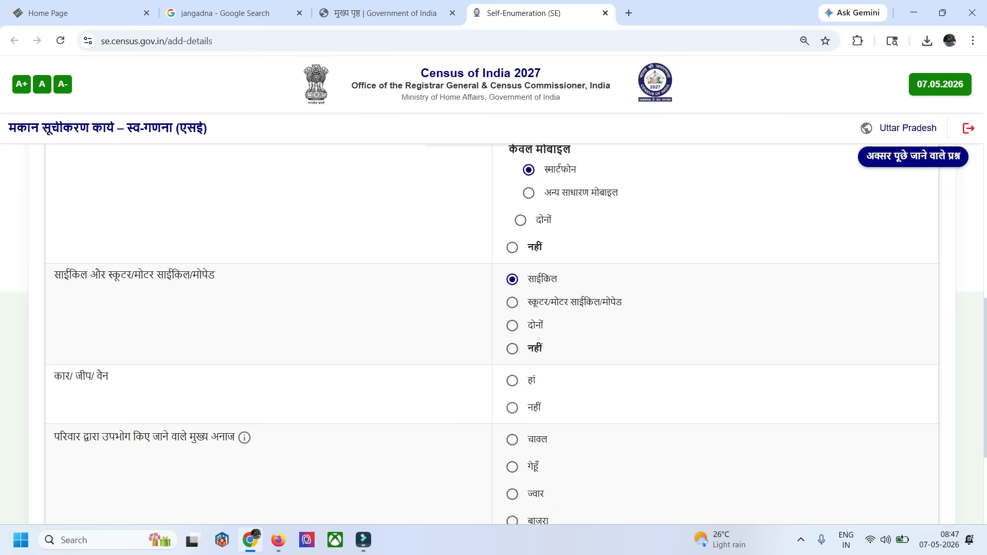
{"action": "left_click", "coordinate": [512, 302]}
Set car/jeep/van ownership to नहीं and choose गेहूँ as the main cereal consumed by the household
{"action": "left_click", "coordinate": [512, 408]}
{"action": "scroll", "coordinate": [512, 334], "scroll_direction": "down", "scroll_amount": 3}
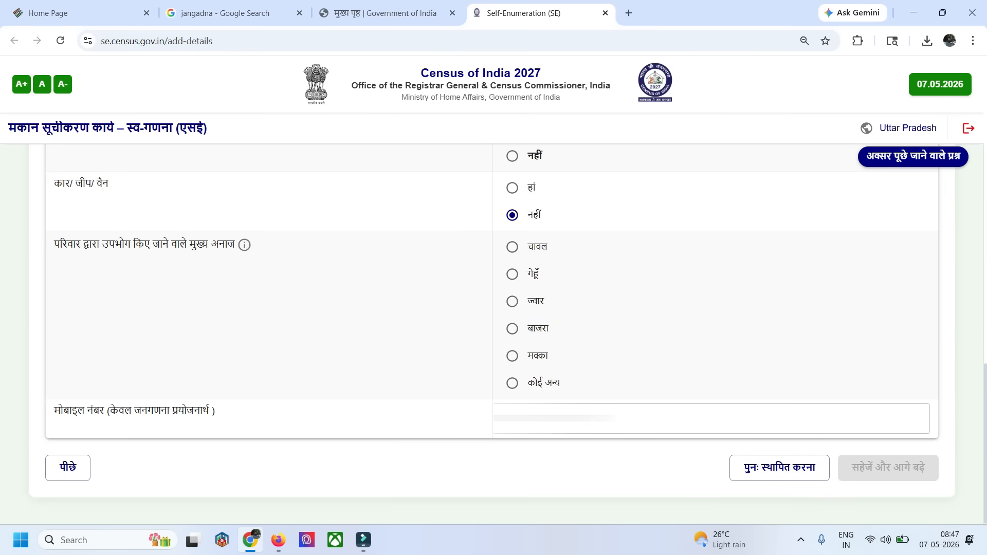
{"action": "left_click", "coordinate": [512, 274]}
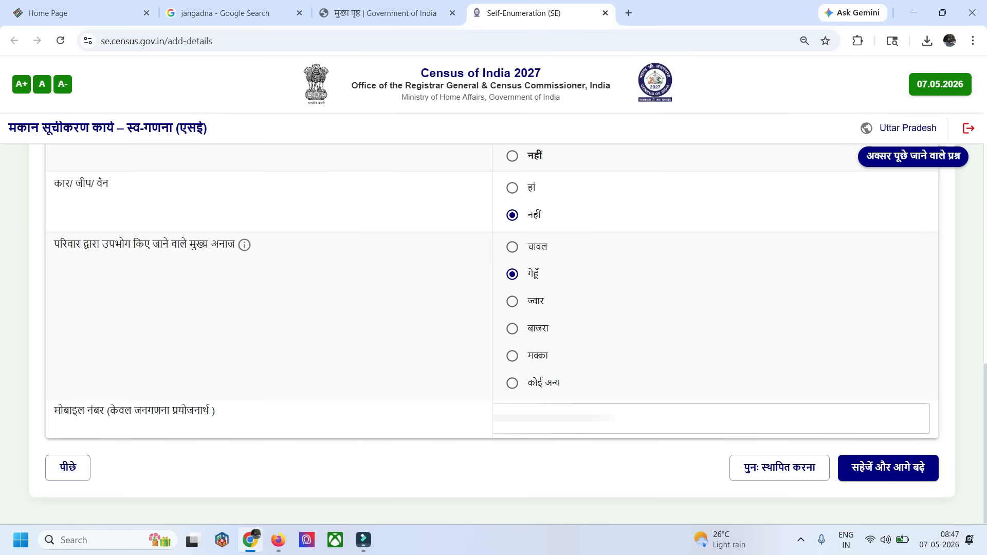
Save and confirm the assets section, and submit the self-enumeration form from the end of its preview
{"action": "left_click", "coordinate": [887, 468]}
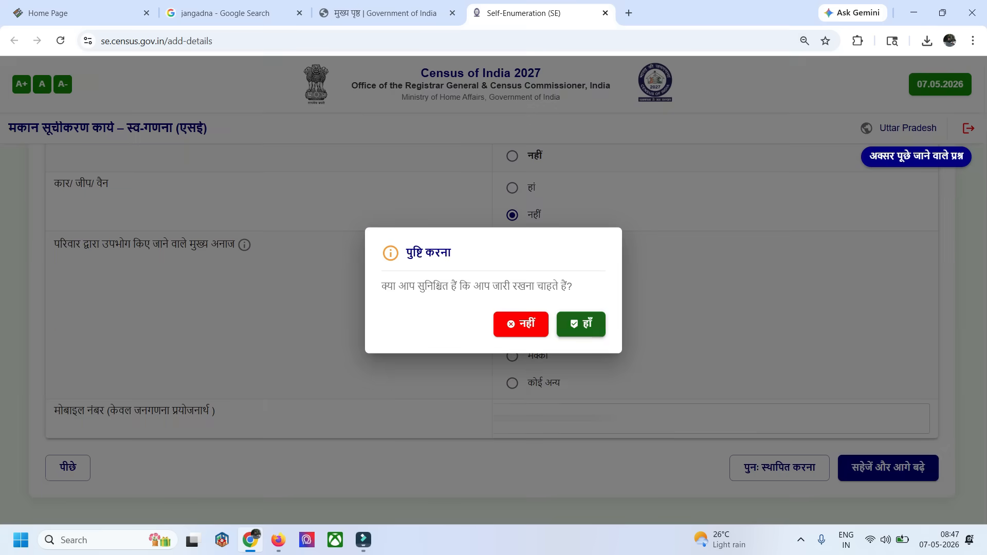
{"action": "left_click", "coordinate": [581, 324]}
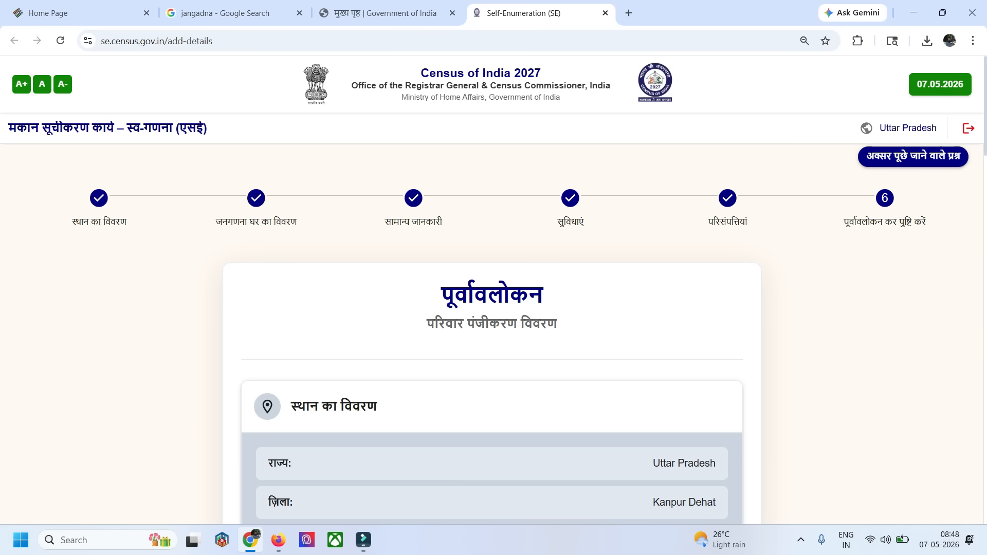
{"action": "key", "text": "End"}
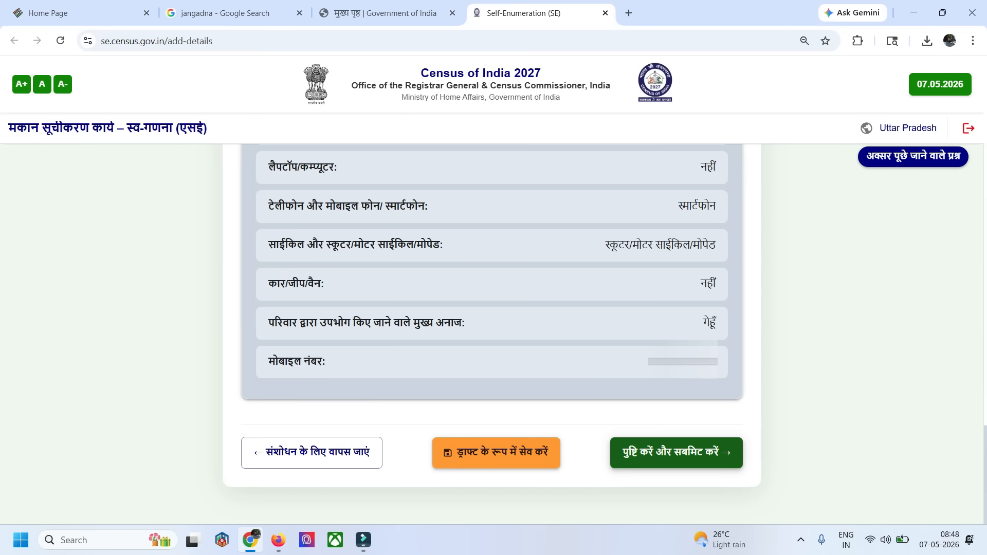
{"action": "left_click", "coordinate": [684, 451]}
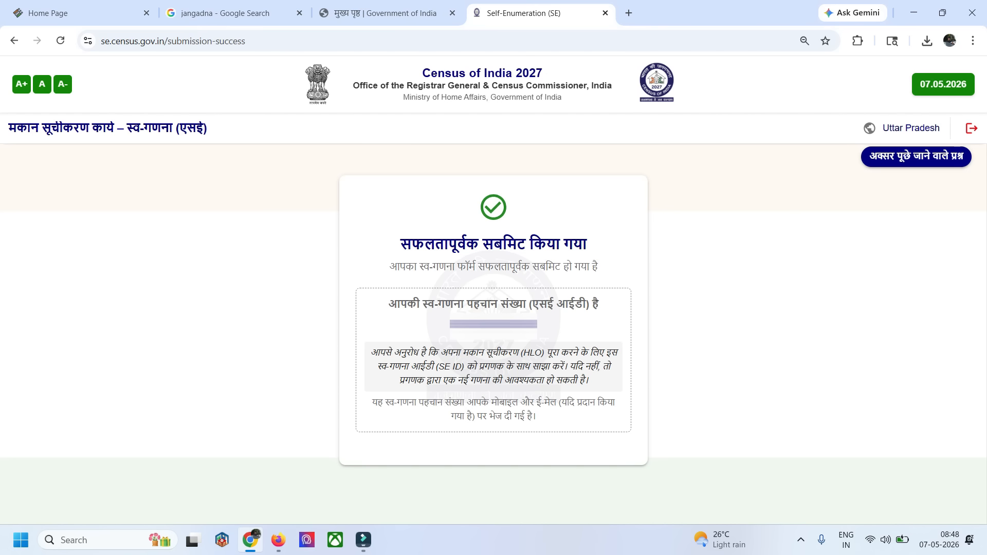